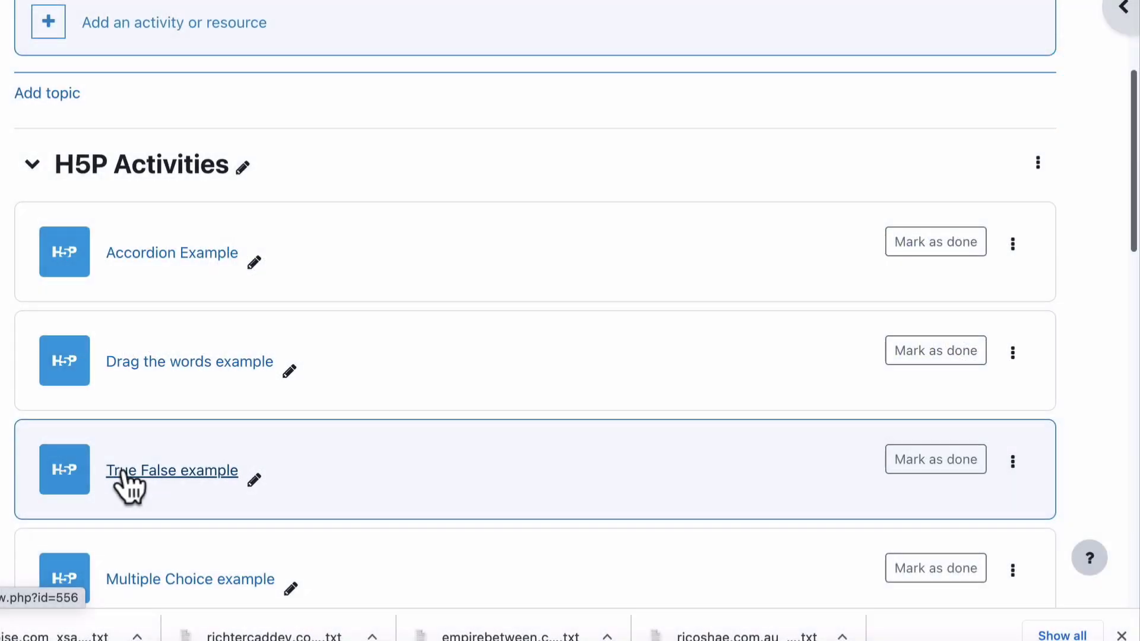
Open the True False example activity and scroll down to its question.
{"action": "left_click", "coordinate": [120, 472]}
{"action": "scroll", "coordinate": [127, 484], "scroll_direction": "down", "scroll_amount": 3}
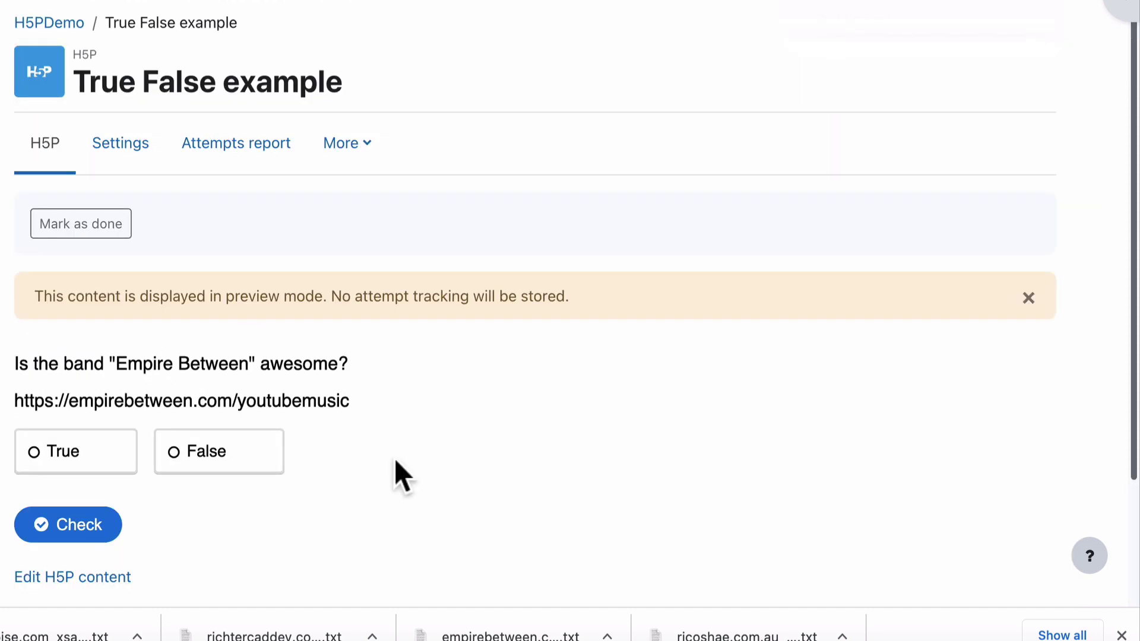
{"action": "scroll", "coordinate": [395, 459], "scroll_direction": "down", "scroll_amount": 2}
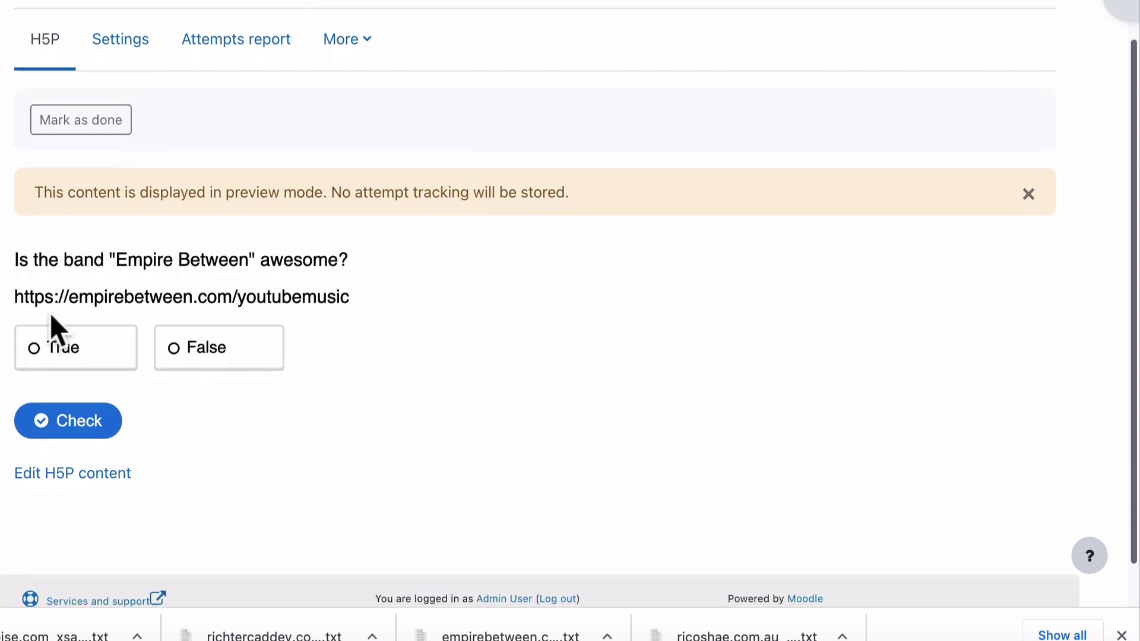
{"action": "left_click_drag", "start_coordinate": [16, 295], "coordinate": [348, 295]}
{"action": "left_click", "coordinate": [390, 305]}
Answer True and check it, scoring 1 of 1 points.
{"action": "left_click", "coordinate": [76, 350]}
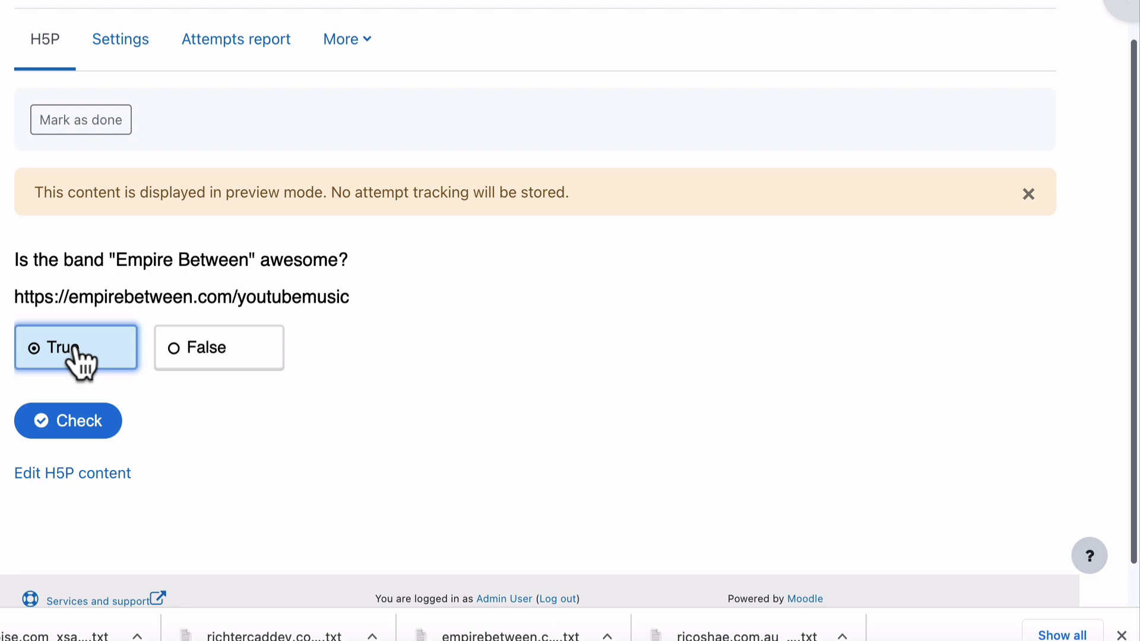
{"action": "left_click", "coordinate": [77, 422]}
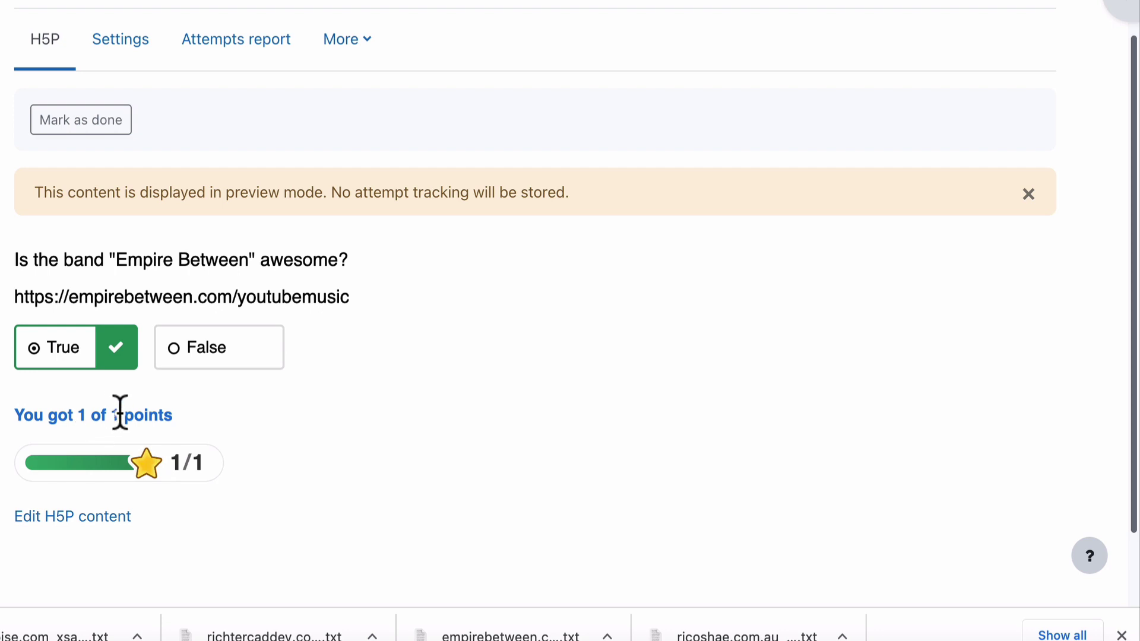
{"action": "left_click", "coordinate": [198, 343]}
{"action": "left_click", "coordinate": [255, 356]}
{"action": "left_click_drag", "start_coordinate": [255, 356], "coordinate": [37, 344]}
{"action": "left_click", "coordinate": [187, 352]}
Reload, answer False for 0 of 1, show the solution, then retry the question.
{"action": "left_click", "coordinate": [488, 353]}
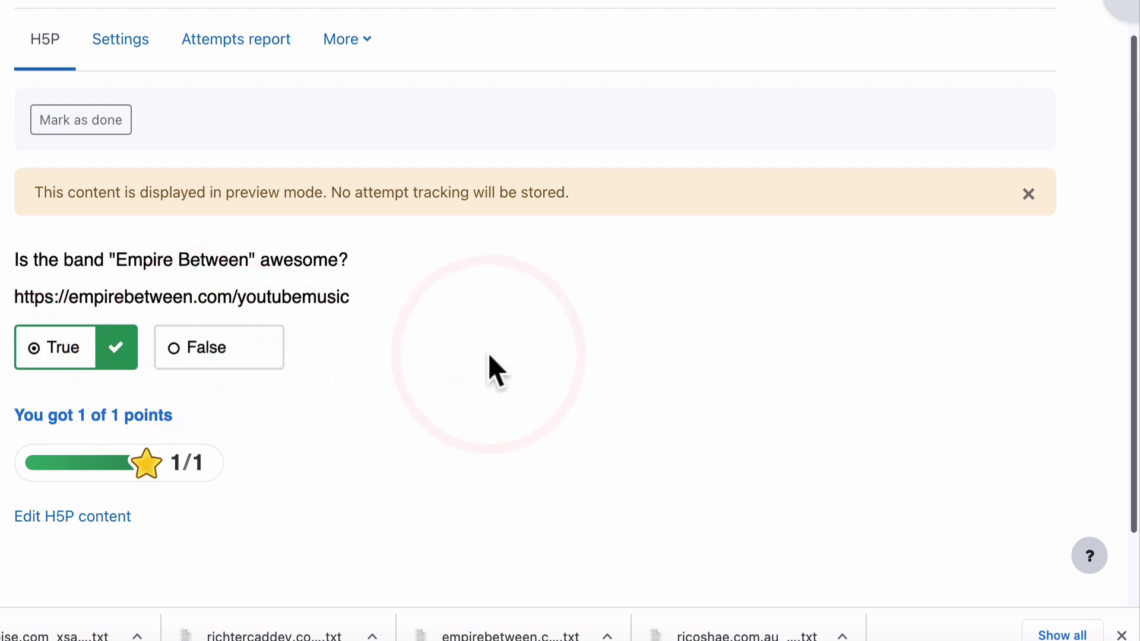
{"action": "key", "text": "super+r"}
{"action": "scroll", "coordinate": [207, 344], "scroll_direction": "down", "scroll_amount": 2}
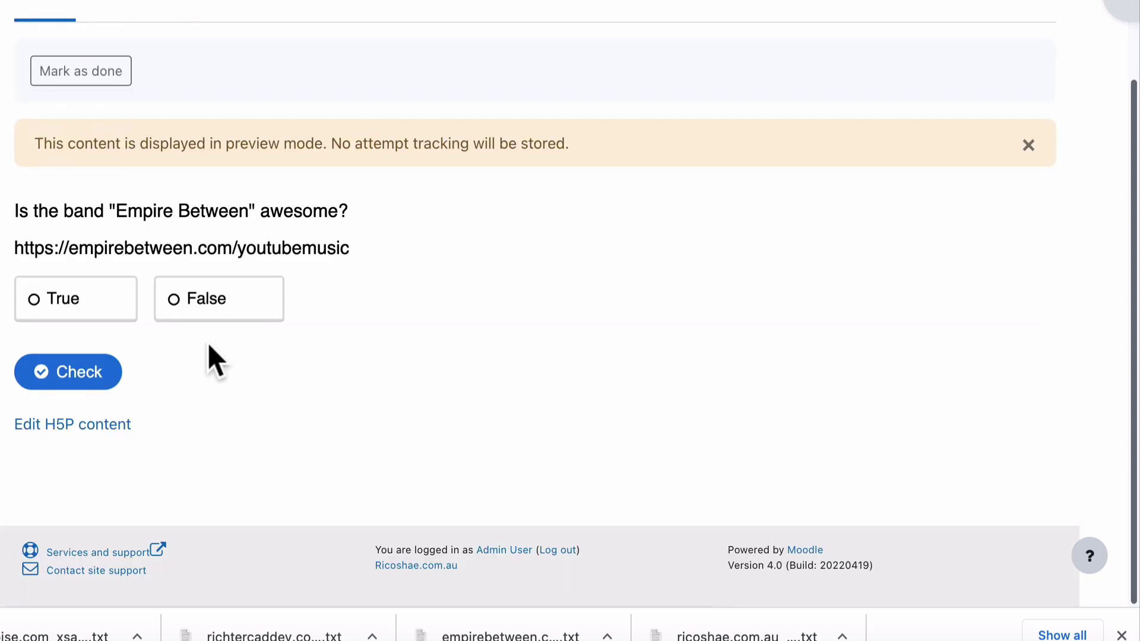
{"action": "left_click", "coordinate": [190, 299]}
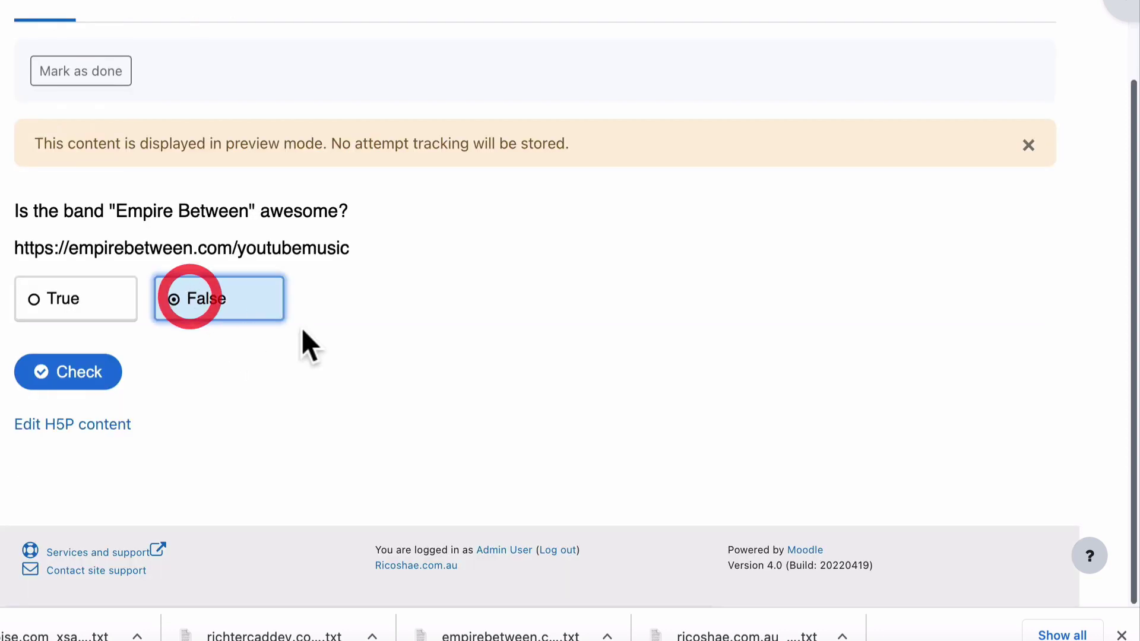
{"action": "left_click", "coordinate": [73, 373]}
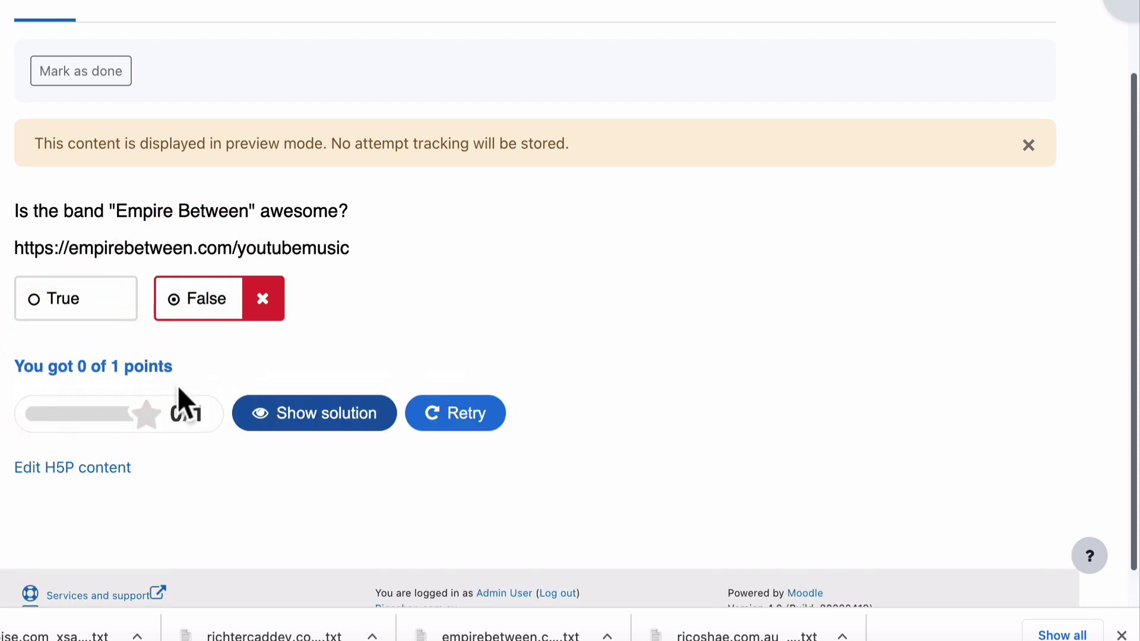
{"action": "left_click", "coordinate": [324, 418]}
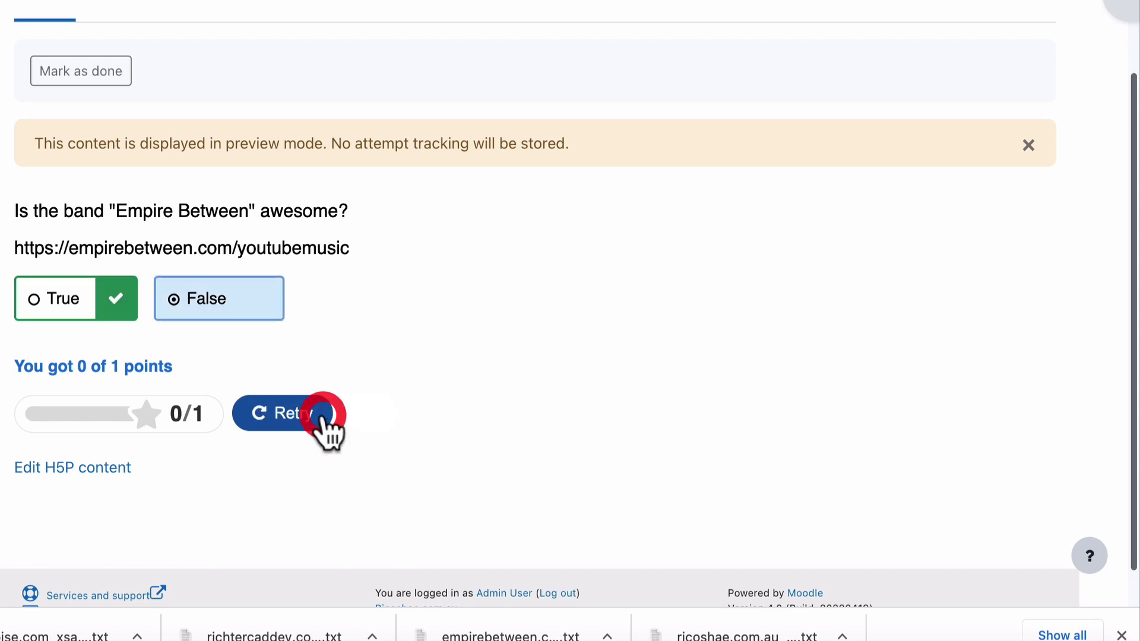
{"action": "left_click", "coordinate": [278, 410]}
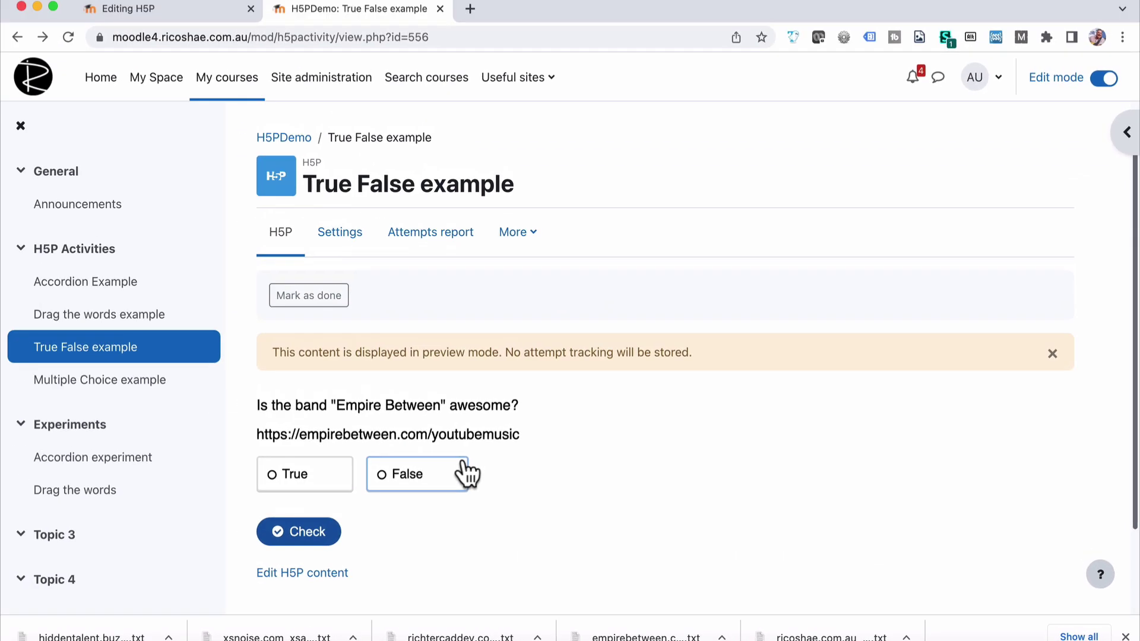
Start adding an H5P activity to the Experiments section of the H5PDemo course.
{"action": "scroll", "coordinate": [468, 473], "scroll_direction": "up", "scroll_amount": 1}
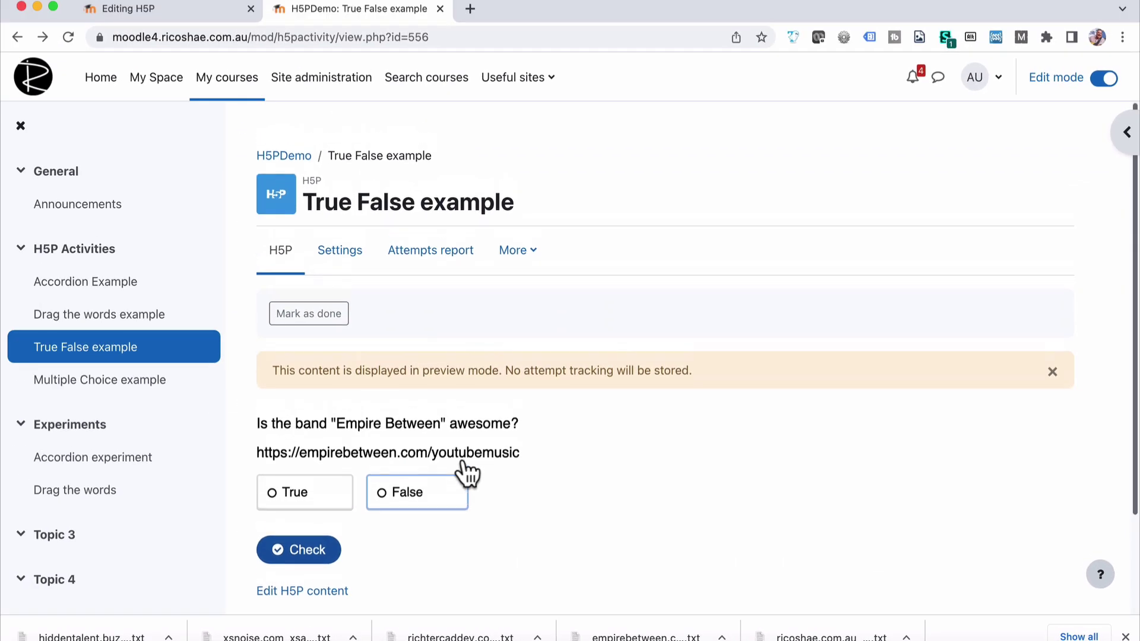
{"action": "left_click", "coordinate": [298, 156]}
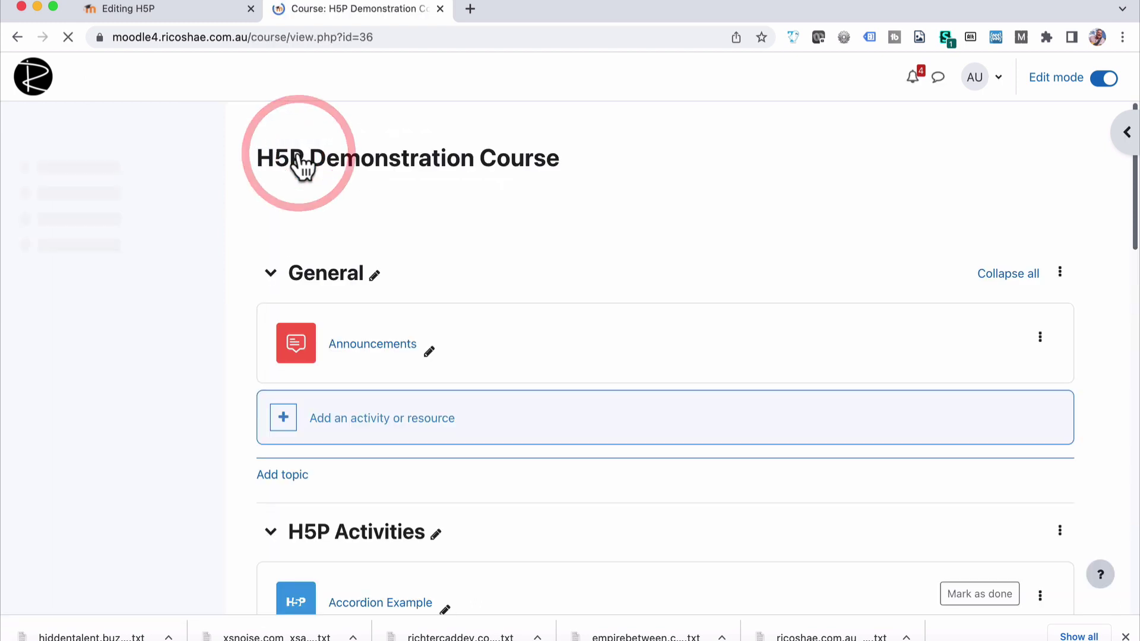
{"action": "scroll", "coordinate": [610, 312], "scroll_direction": "down", "scroll_amount": 4}
{"action": "scroll", "coordinate": [610, 312], "scroll_direction": "down", "scroll_amount": 12}
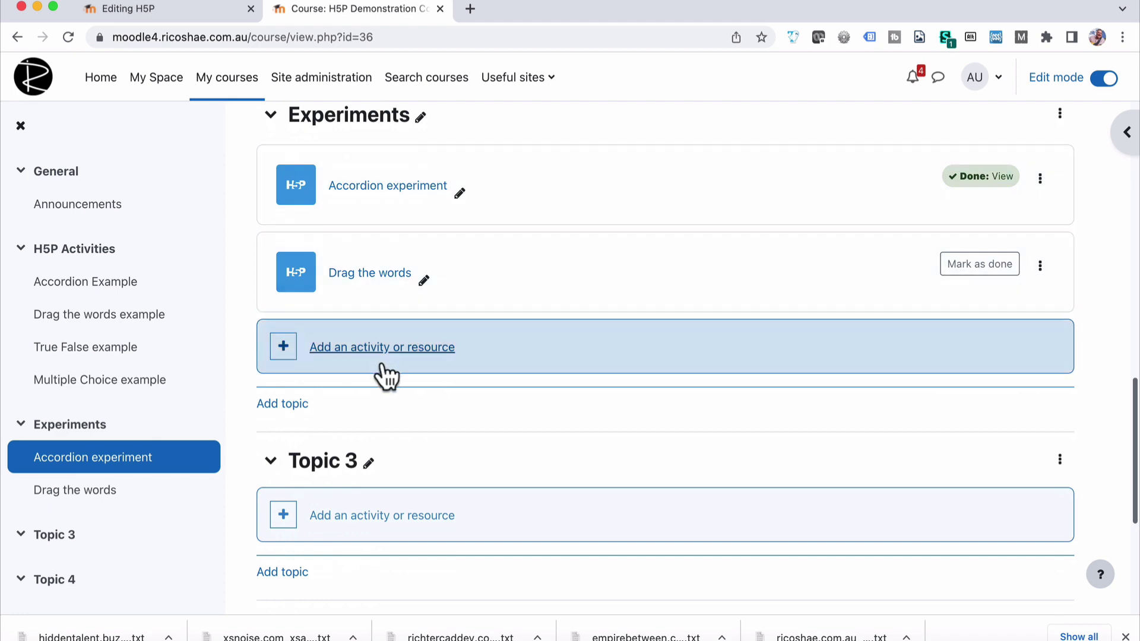
{"action": "left_click", "coordinate": [374, 347]}
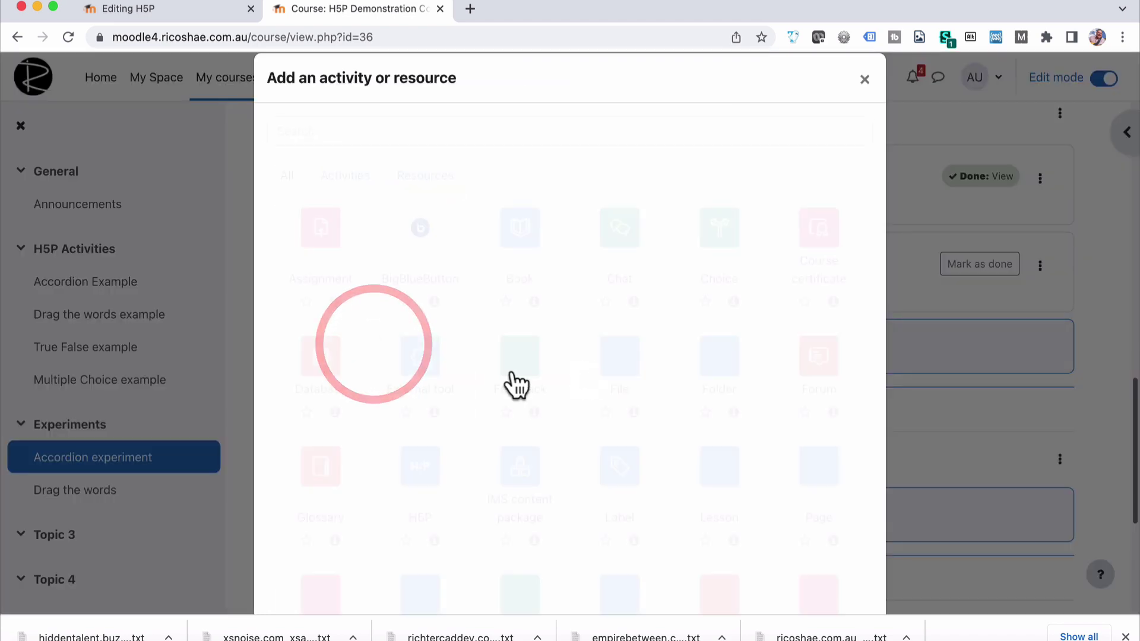
{"action": "scroll", "coordinate": [517, 386], "scroll_direction": "down", "scroll_amount": 3}
{"action": "left_click", "coordinate": [428, 370]}
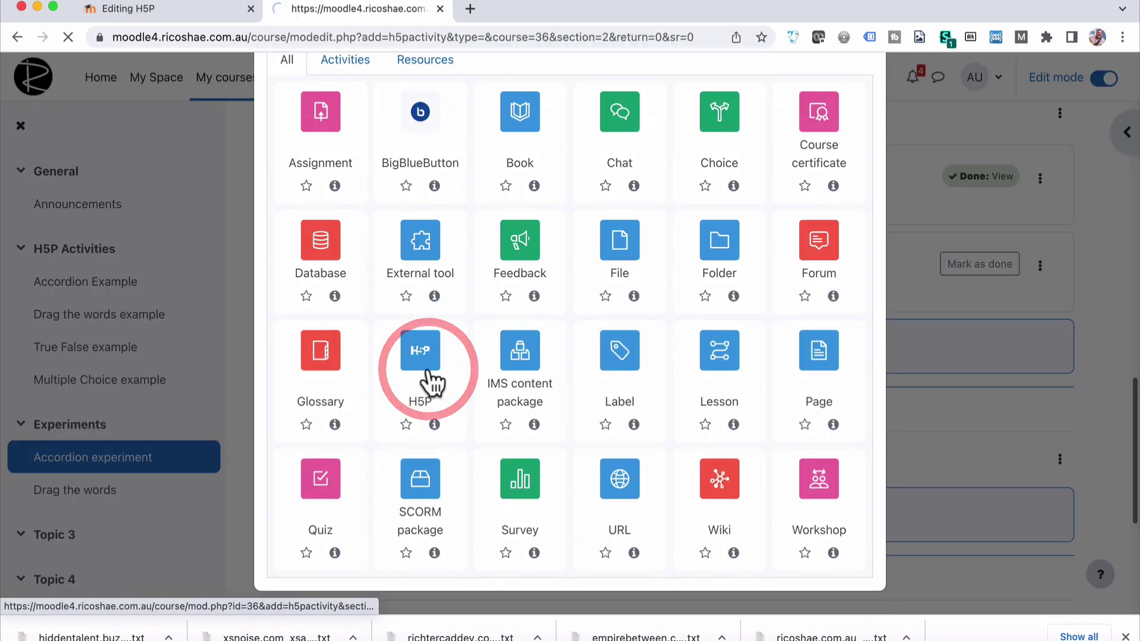
Name the new H5P activity 'True False question'.
{"action": "left_click", "coordinate": [492, 358]}
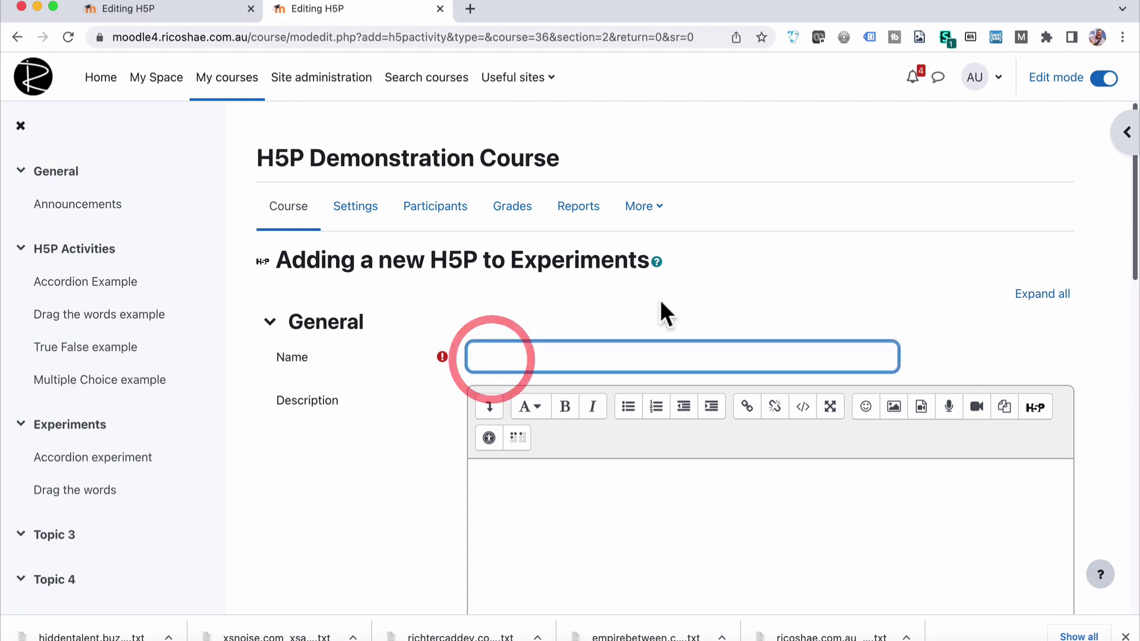
{"action": "type", "text": "True False question"}
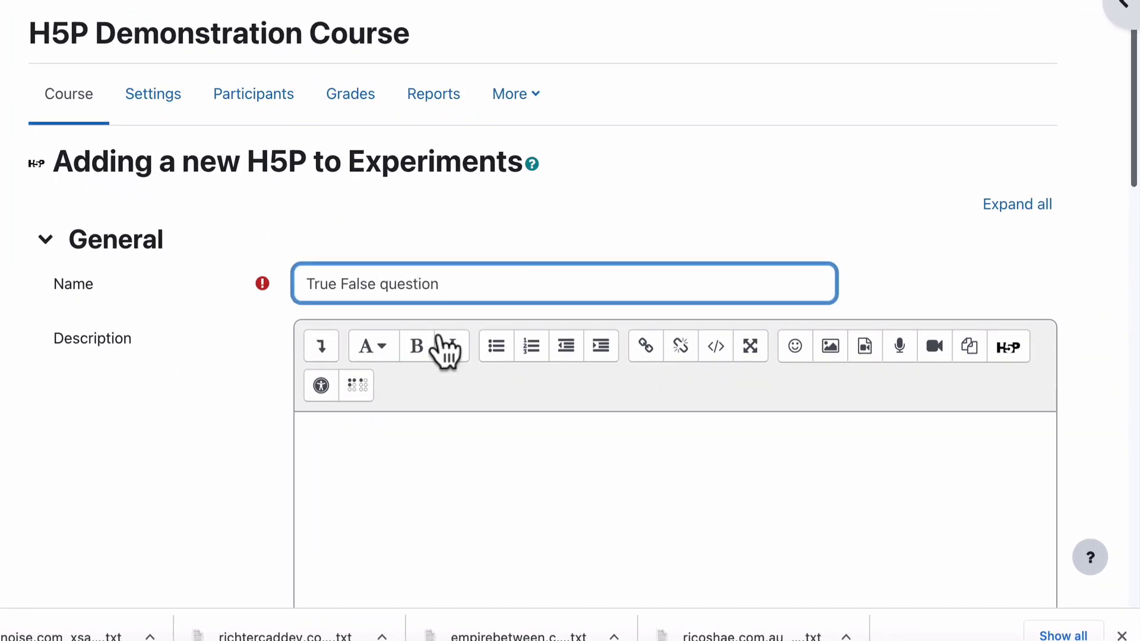
{"action": "scroll", "coordinate": [158, 444], "scroll_direction": "down", "scroll_amount": 10}
{"action": "scroll", "coordinate": [157, 427], "scroll_direction": "down", "scroll_amount": 1}
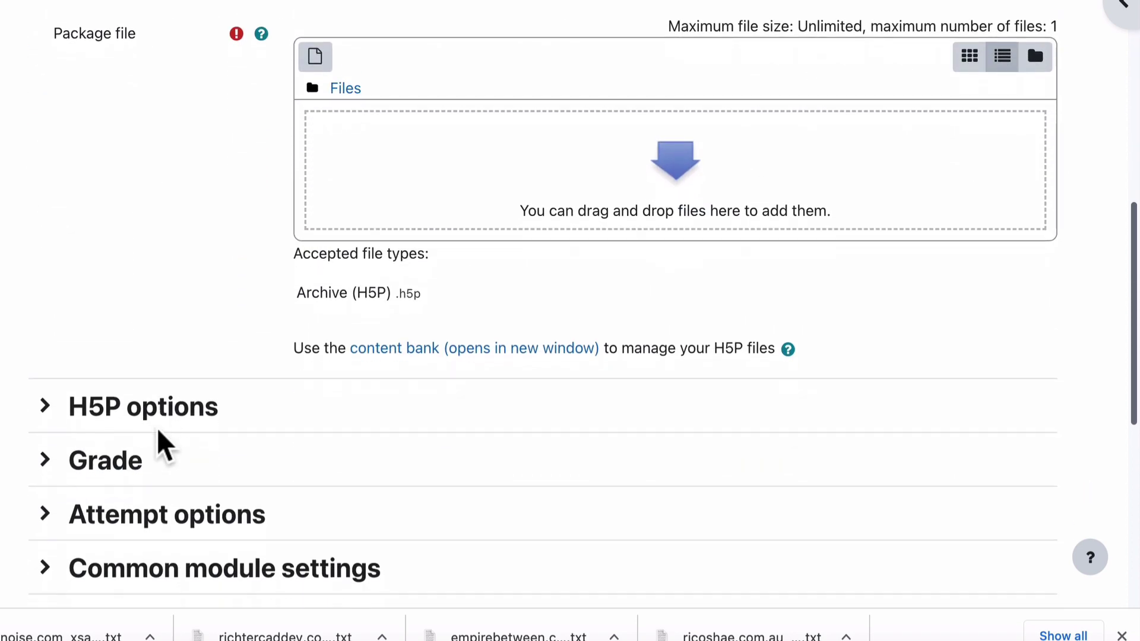
Create a new True/False Question in the content bank titled 'True False question'.
{"action": "left_click", "coordinate": [418, 351]}
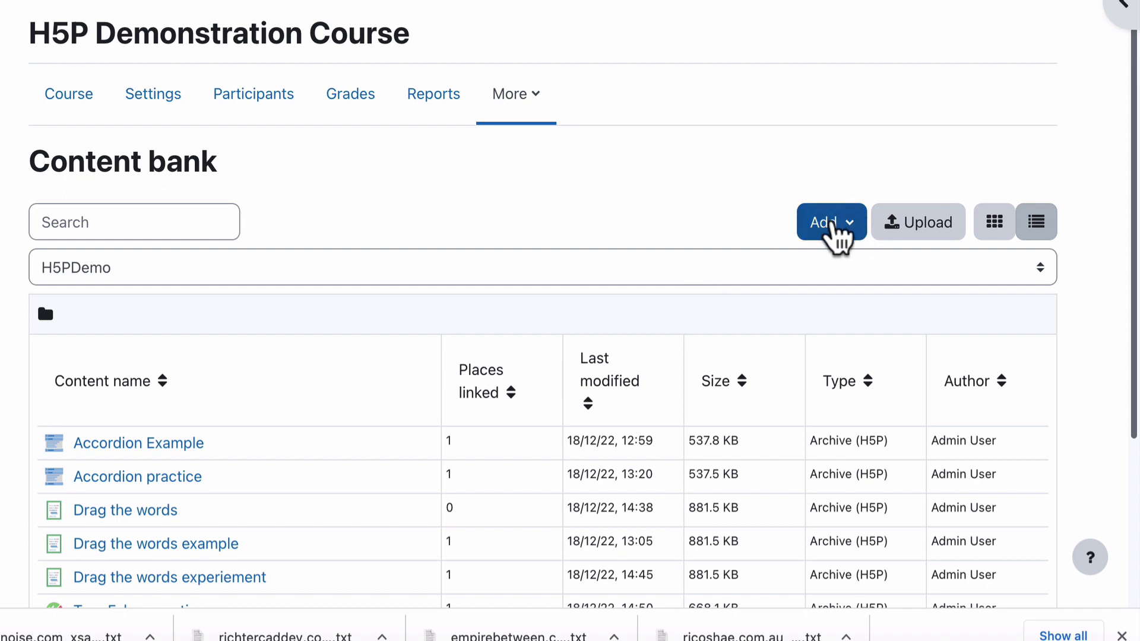
{"action": "left_click", "coordinate": [850, 220]}
{"action": "scroll", "coordinate": [792, 329], "scroll_direction": "down", "scroll_amount": 10}
{"action": "scroll", "coordinate": [791, 329], "scroll_direction": "down", "scroll_amount": 12}
{"action": "left_click", "coordinate": [731, 350]}
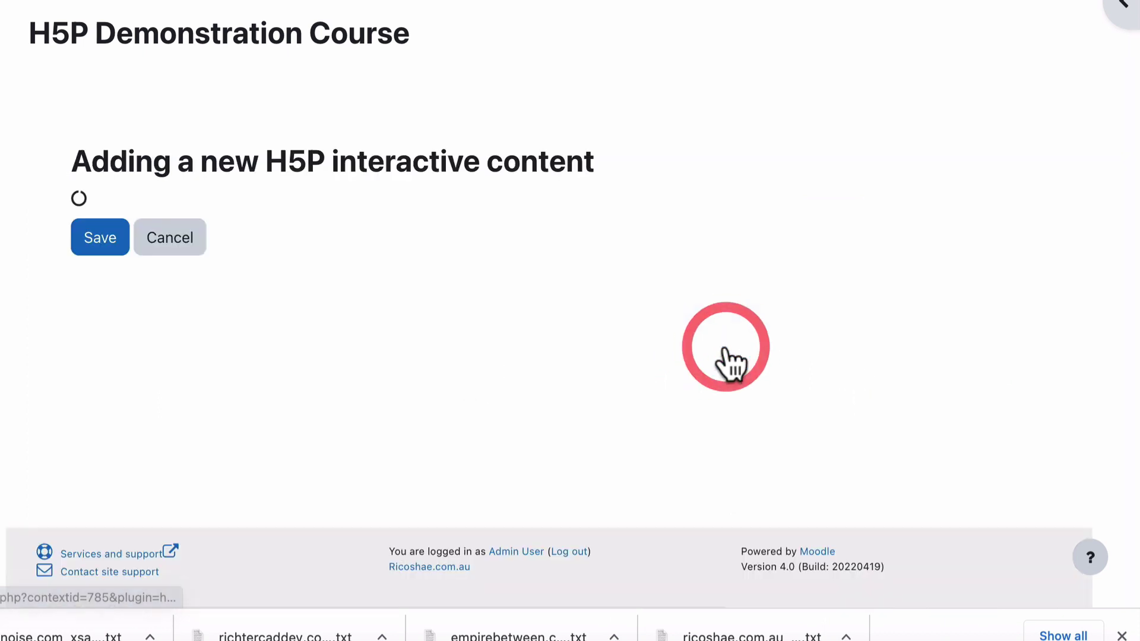
{"action": "left_click", "coordinate": [163, 375]}
{"action": "type", "text": "True False question"}
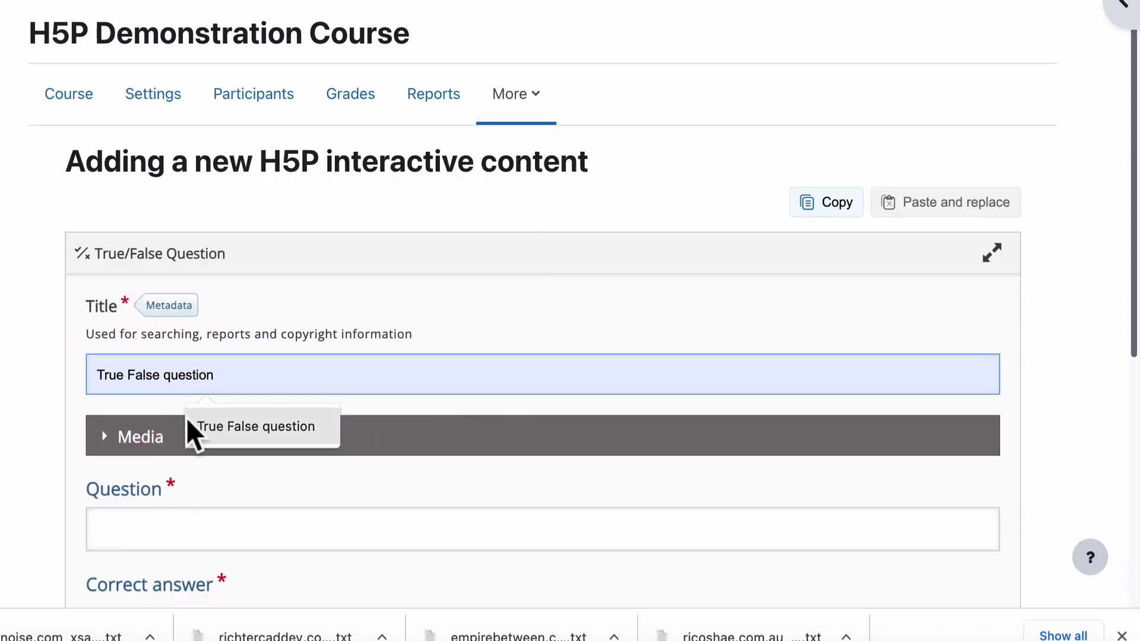
{"action": "left_click", "coordinate": [191, 420]}
{"action": "scroll", "coordinate": [27, 420], "scroll_direction": "down", "scroll_amount": 4}
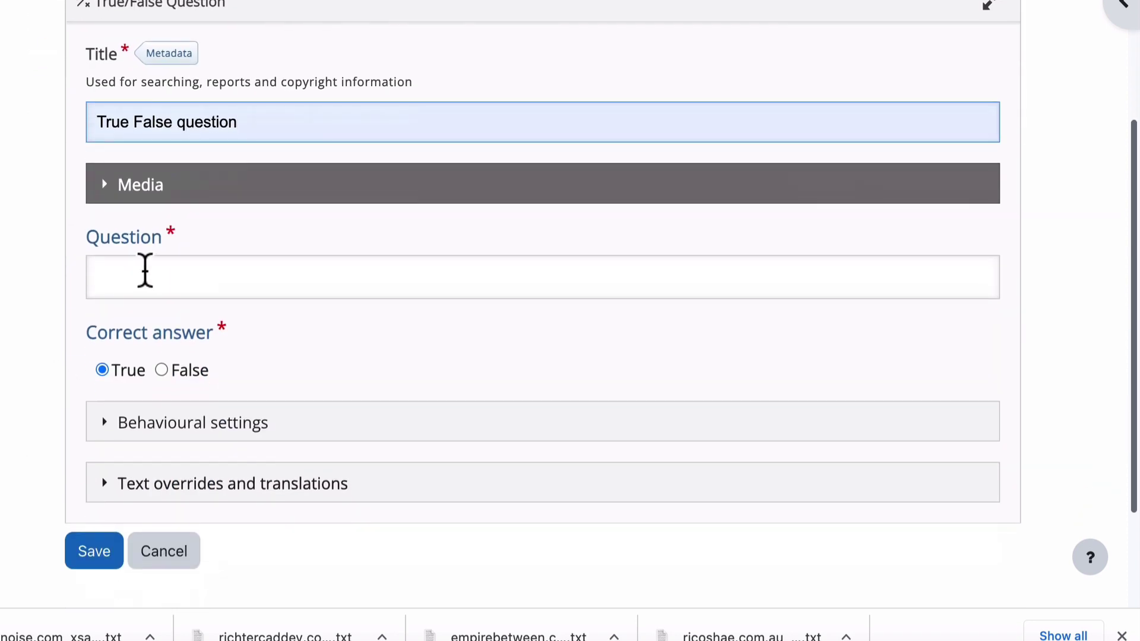
Enter the question 'Is <YouTube channel link> your favourite YouTube Channel?'.
{"action": "left_click", "coordinate": [127, 282]}
{"action": "type", "text": "IS"}
{"action": "type", "text": "https://www.youtube.com/@ricoshae"}
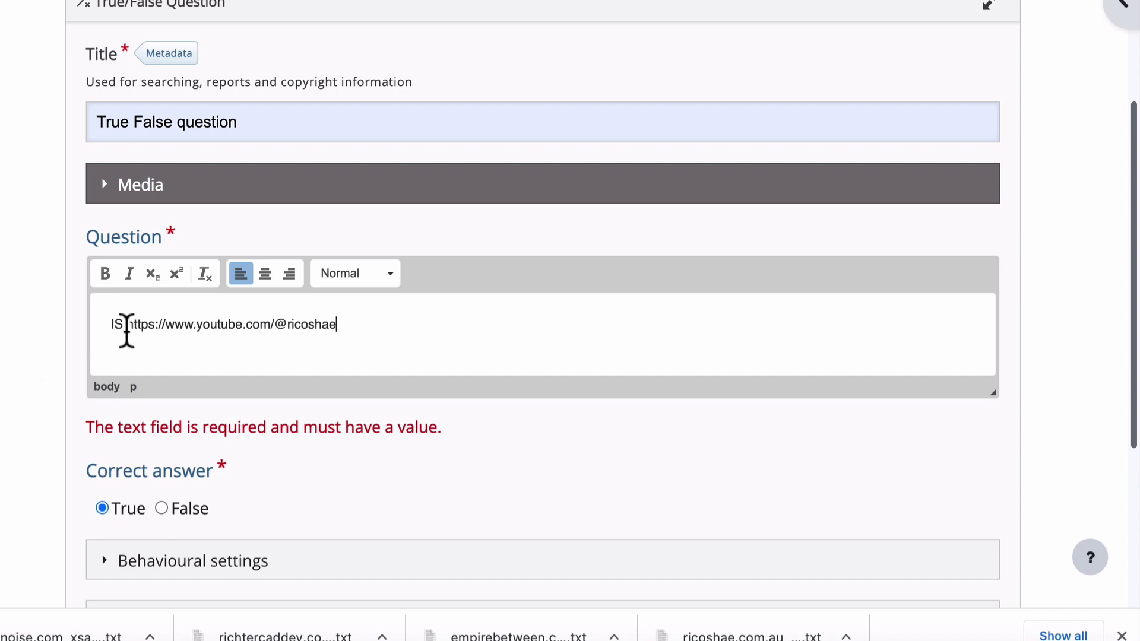
{"action": "left_click", "coordinate": [120, 324]}
{"action": "key", "text": "BackSpace"}
{"action": "type", "text": "s"}
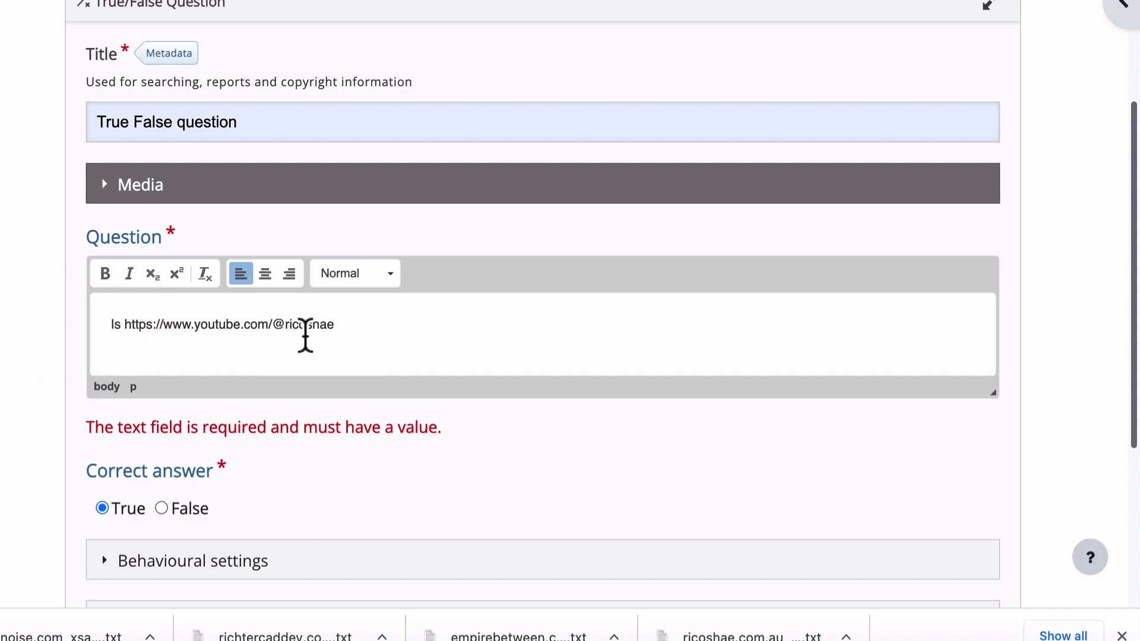
{"action": "left_click", "coordinate": [349, 325]}
{"action": "type", "text": "your favourite YouTube Channel?"}
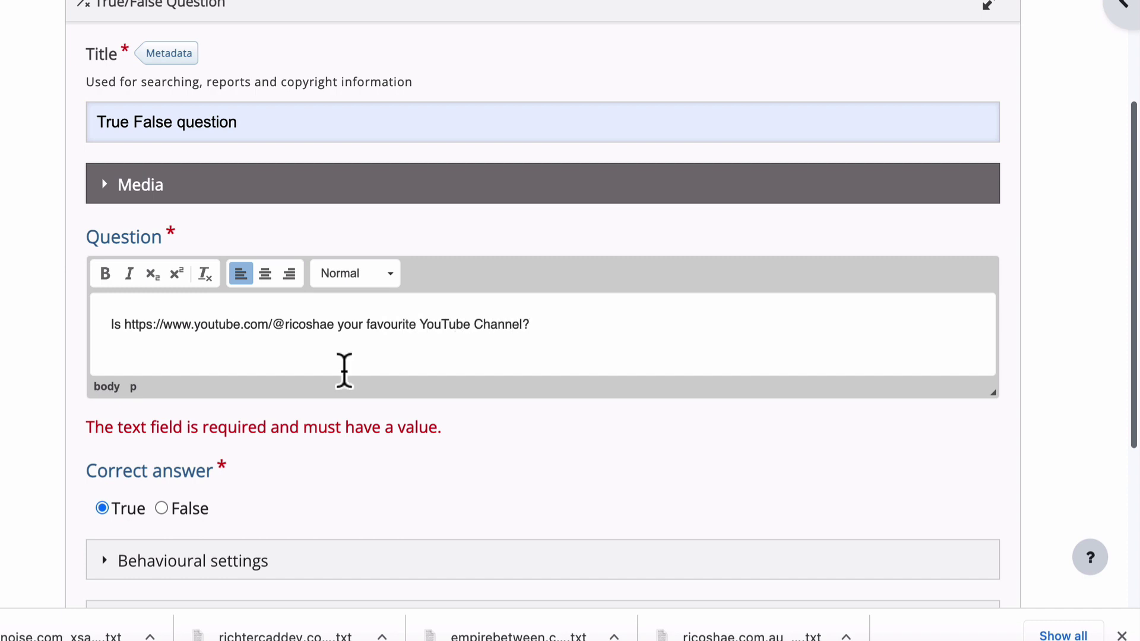
Expand the Media options and set the media type to Image.
{"action": "scroll", "coordinate": [295, 426], "scroll_direction": "down", "scroll_amount": 2}
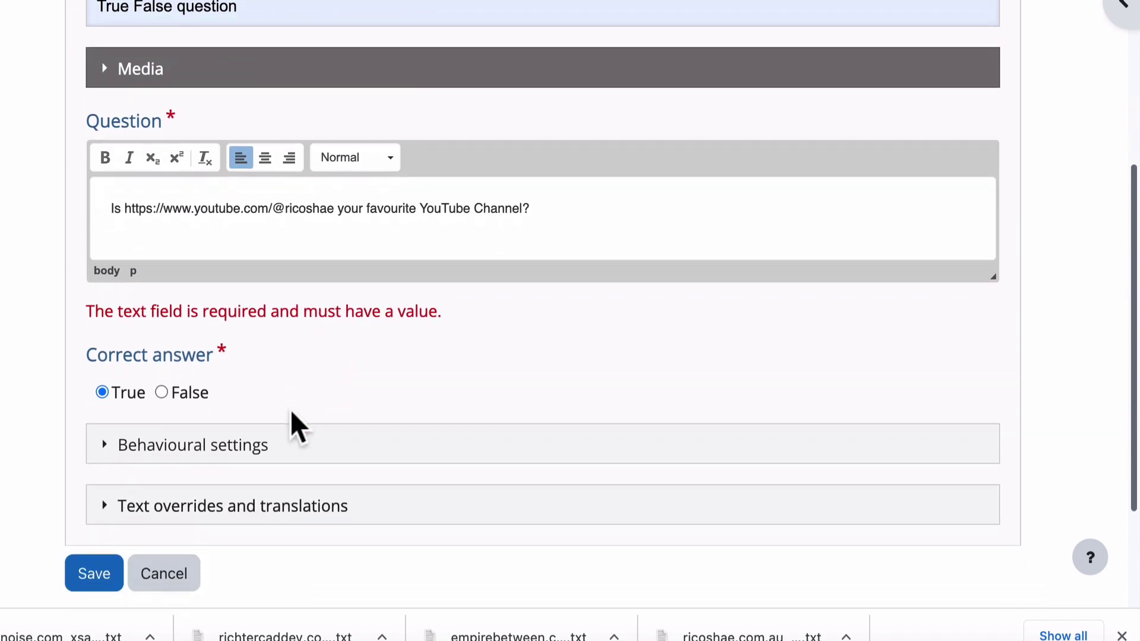
{"action": "scroll", "coordinate": [295, 426], "scroll_direction": "down", "scroll_amount": 1}
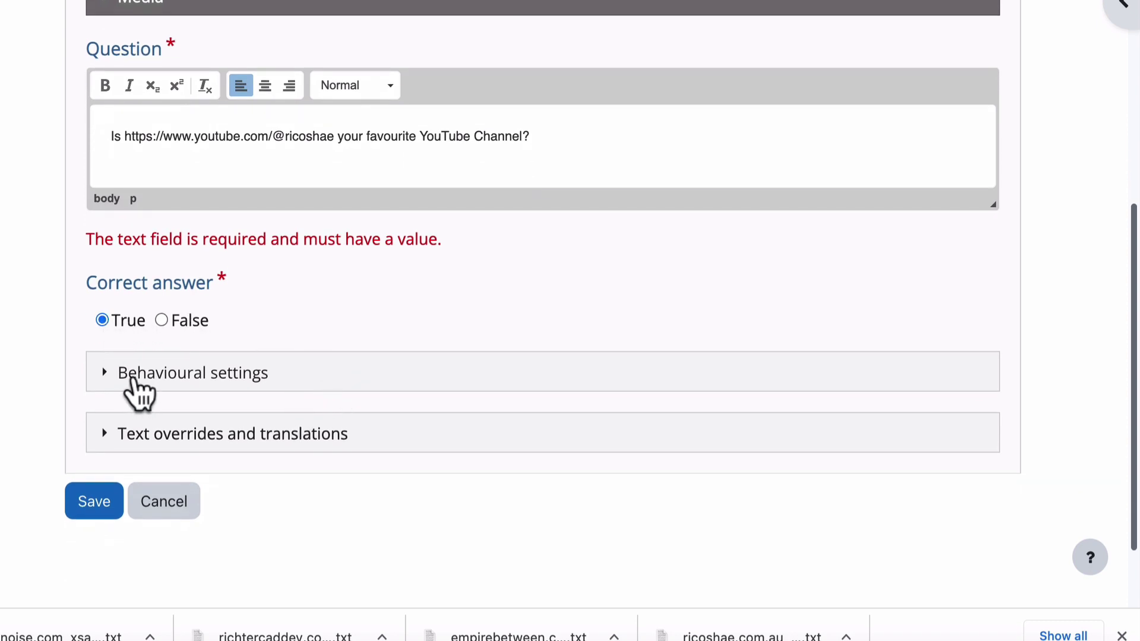
{"action": "scroll", "coordinate": [140, 387], "scroll_direction": "up", "scroll_amount": 2}
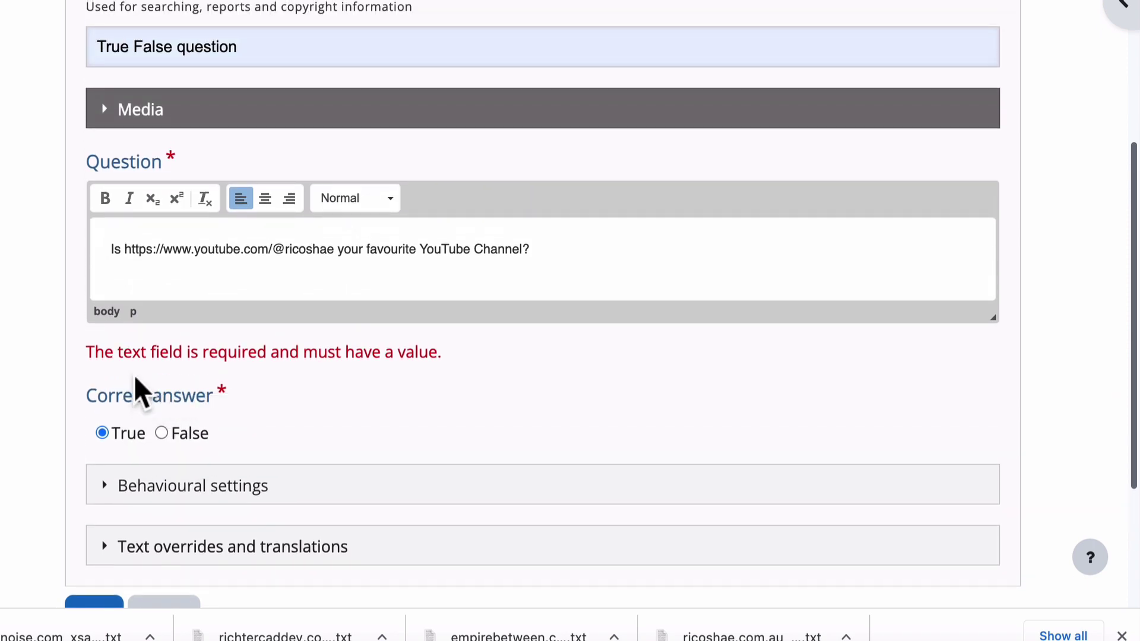
{"action": "scroll", "coordinate": [140, 386], "scroll_direction": "up", "scroll_amount": 1}
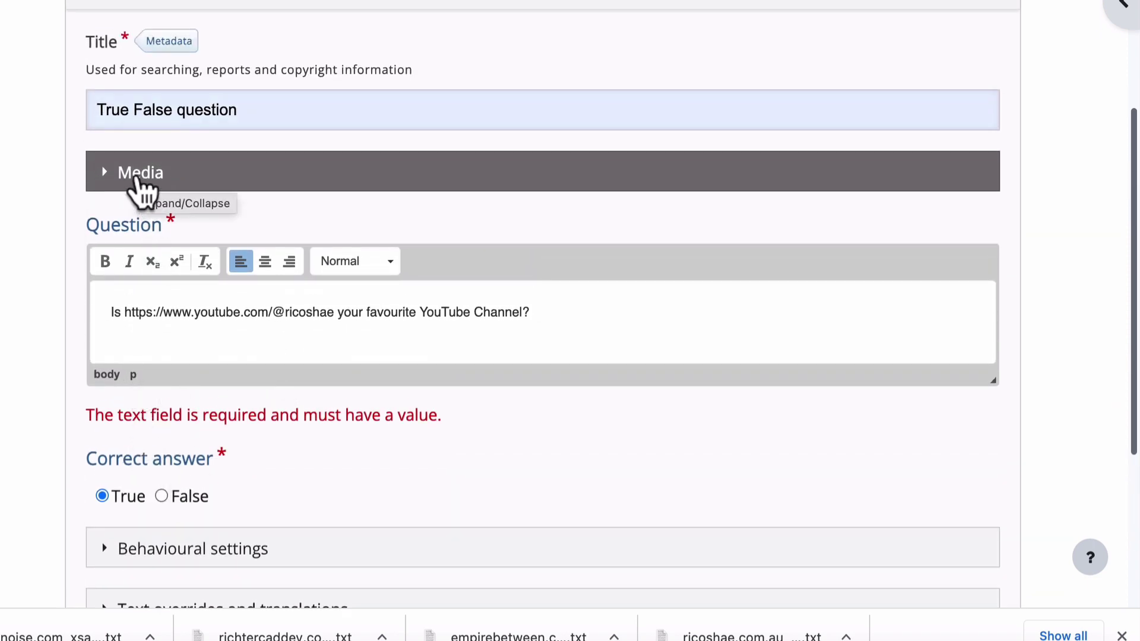
{"action": "left_click", "coordinate": [137, 179]}
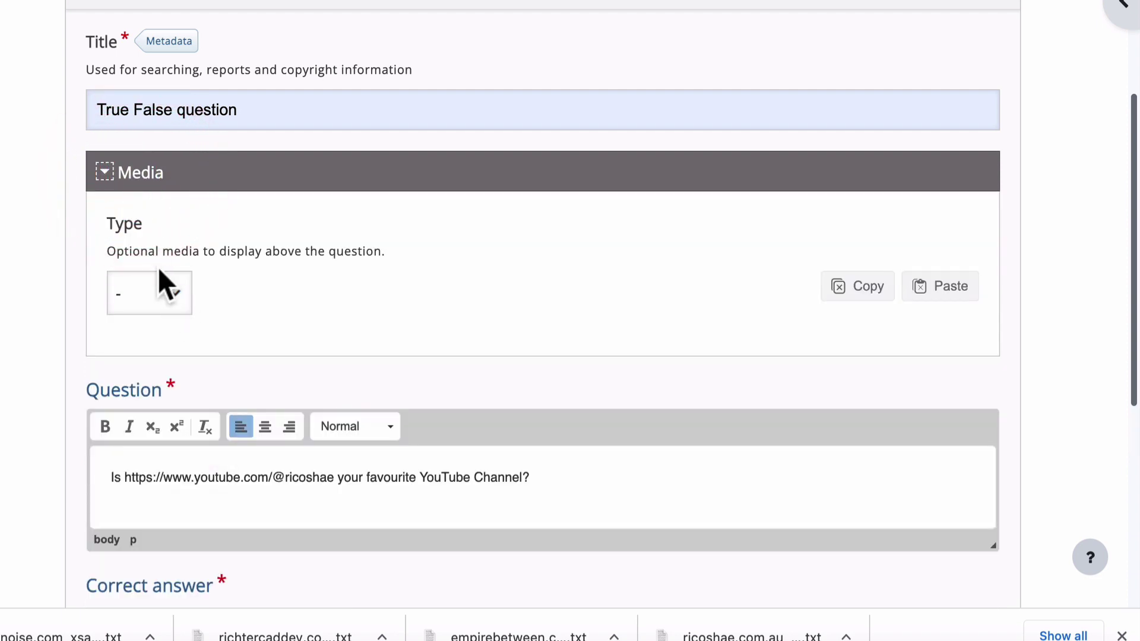
{"action": "left_click", "coordinate": [150, 290]}
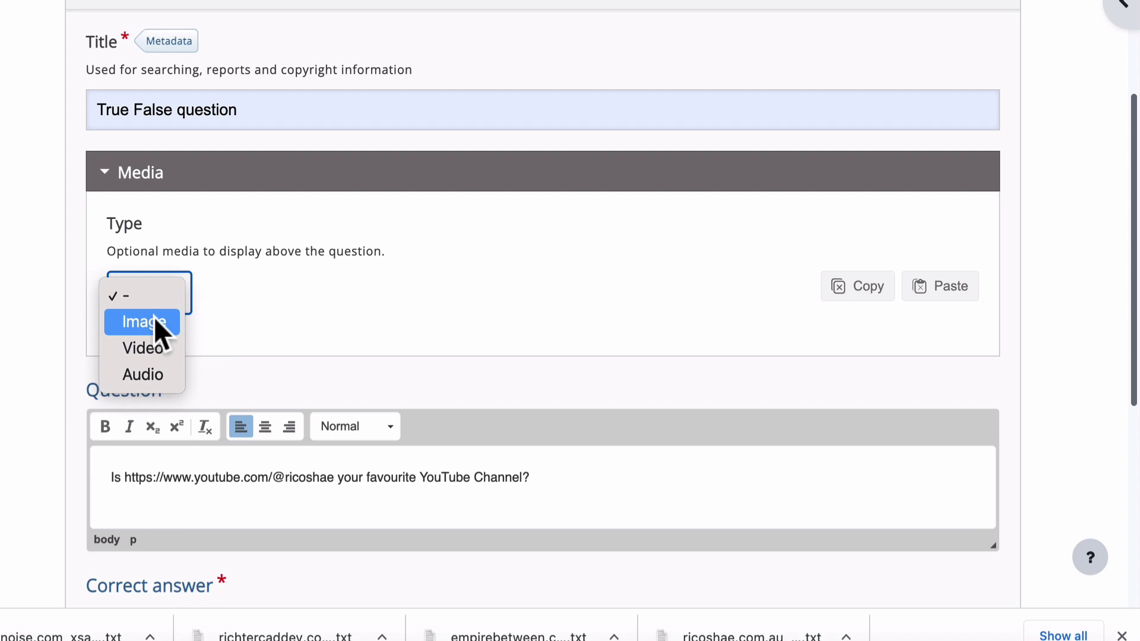
{"action": "left_click", "coordinate": [153, 322]}
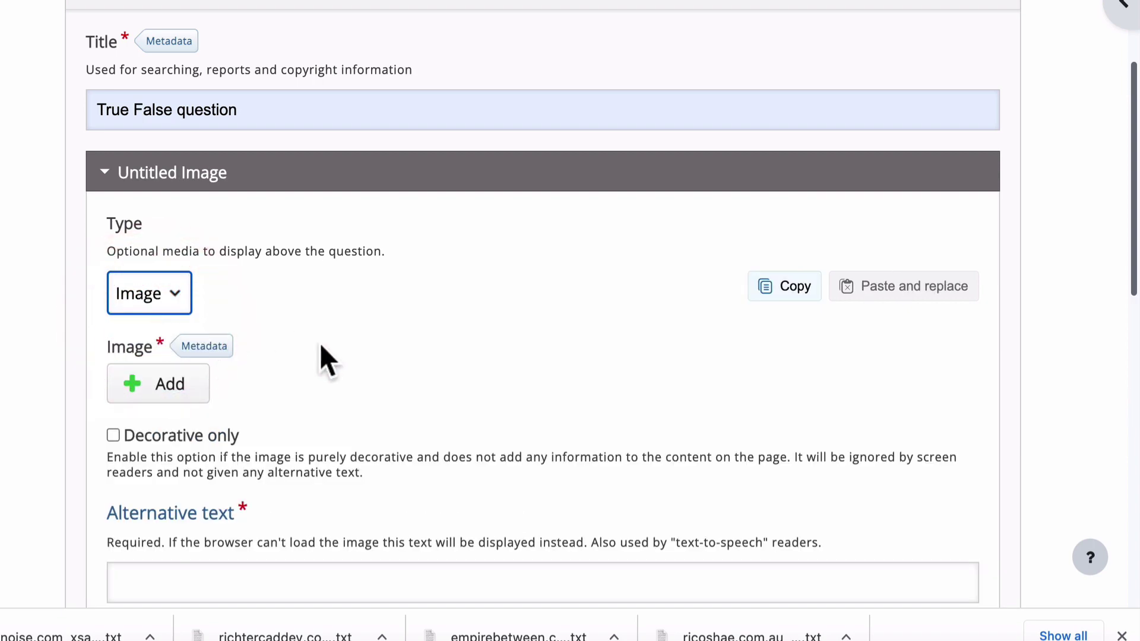
Set the media type back to '-' and confirm the content type change.
{"action": "scroll", "coordinate": [255, 393], "scroll_direction": "down", "scroll_amount": 4}
{"action": "scroll", "coordinate": [264, 379], "scroll_direction": "down", "scroll_amount": 3}
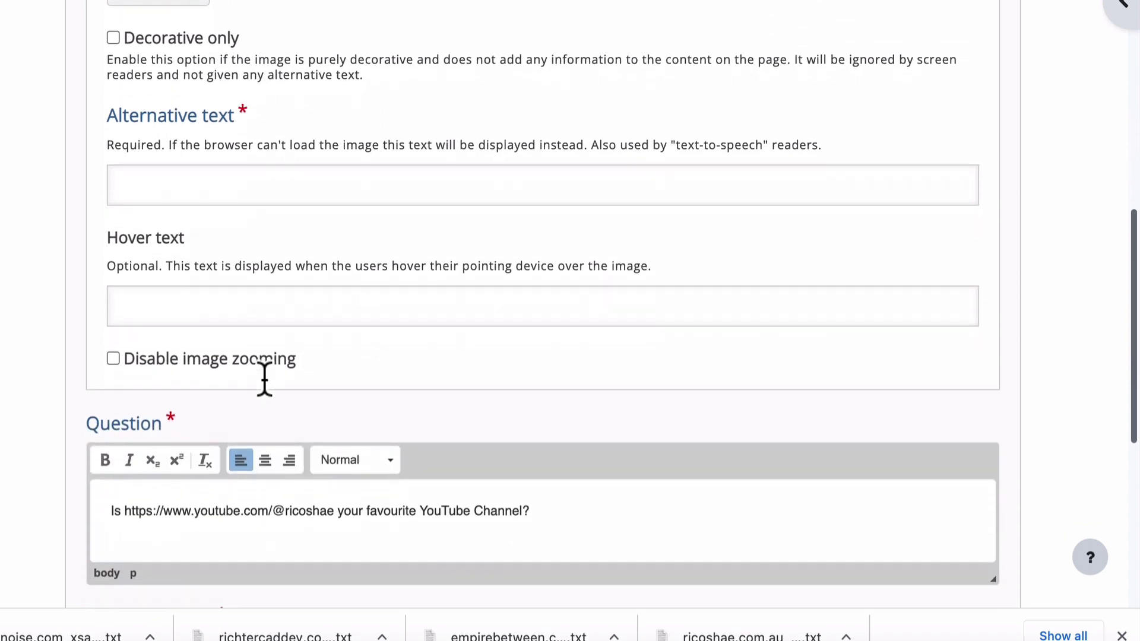
{"action": "scroll", "coordinate": [264, 380], "scroll_direction": "up", "scroll_amount": 1}
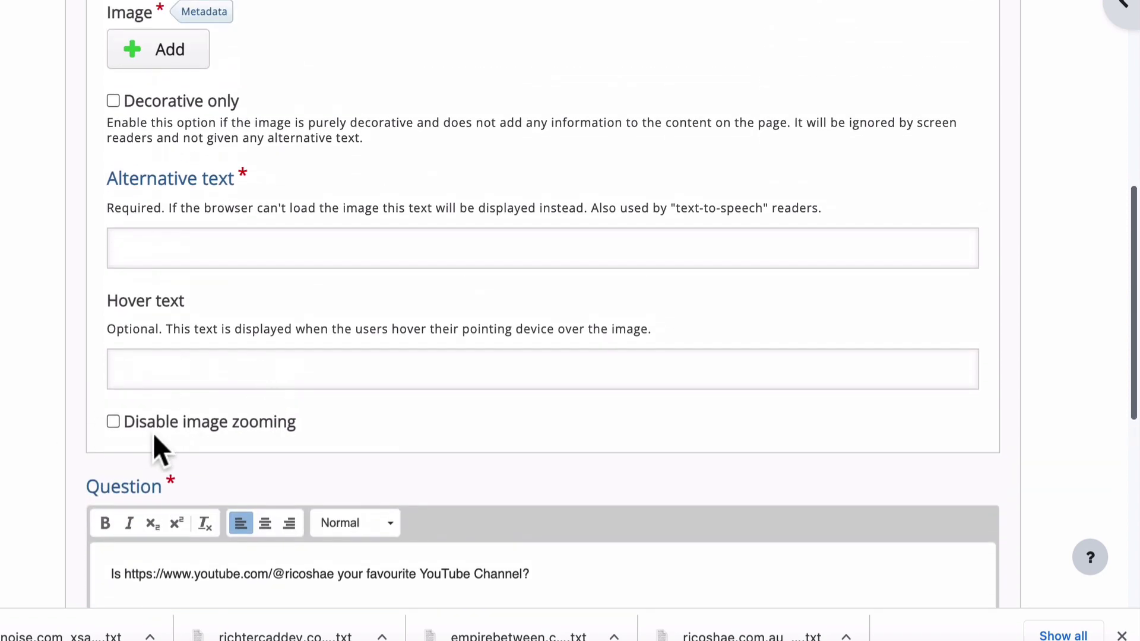
{"action": "scroll", "coordinate": [340, 353], "scroll_direction": "up", "scroll_amount": 4}
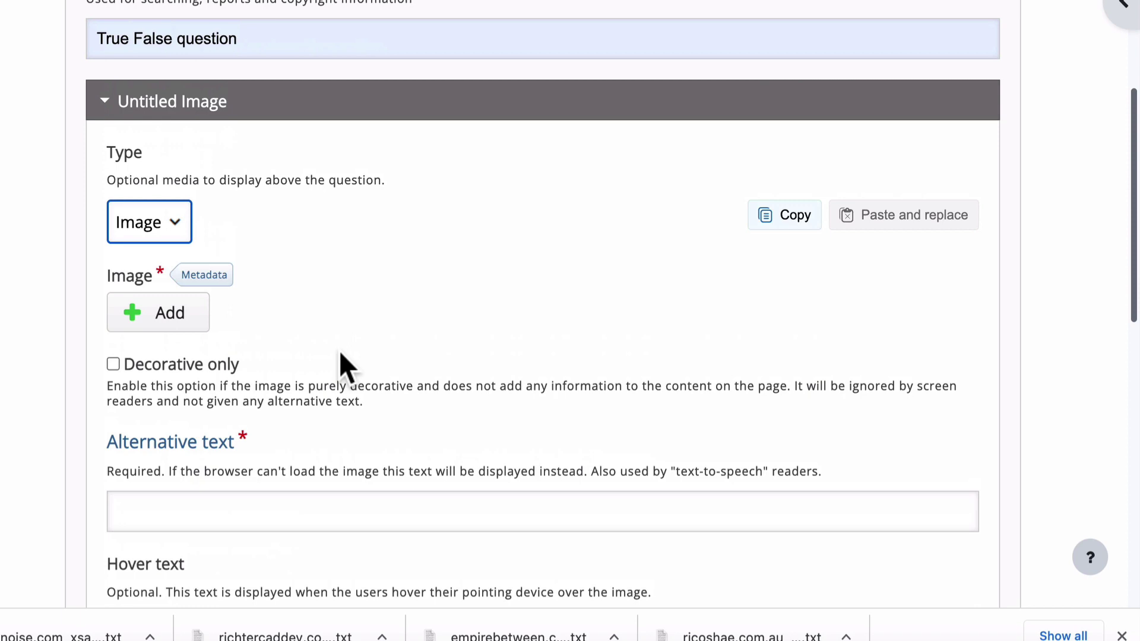
{"action": "left_click", "coordinate": [153, 222]}
{"action": "left_click", "coordinate": [146, 198]}
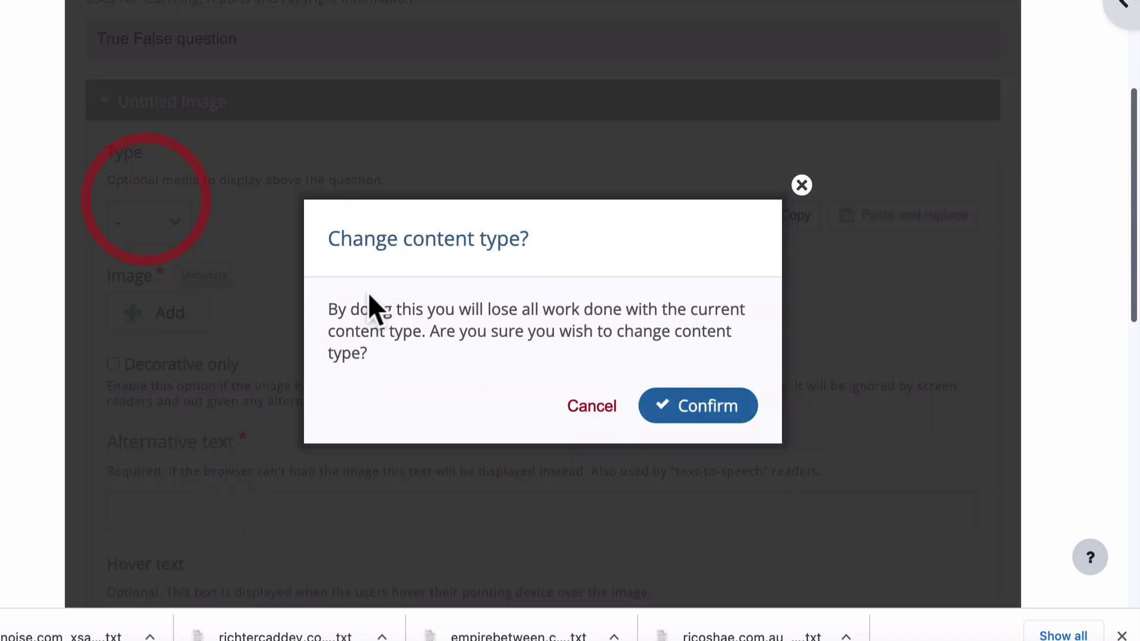
{"action": "left_click", "coordinate": [704, 409]}
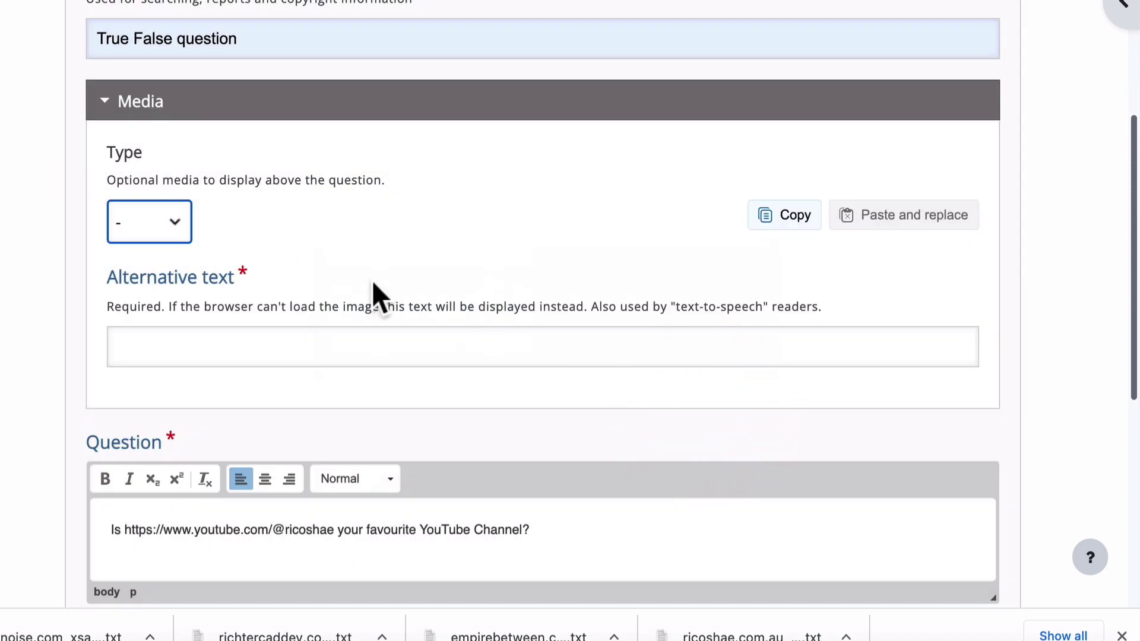
Expand Behavioural settings to show Retry, Show Solution and the feedback options.
{"action": "scroll", "coordinate": [251, 295], "scroll_direction": "down", "scroll_amount": 6}
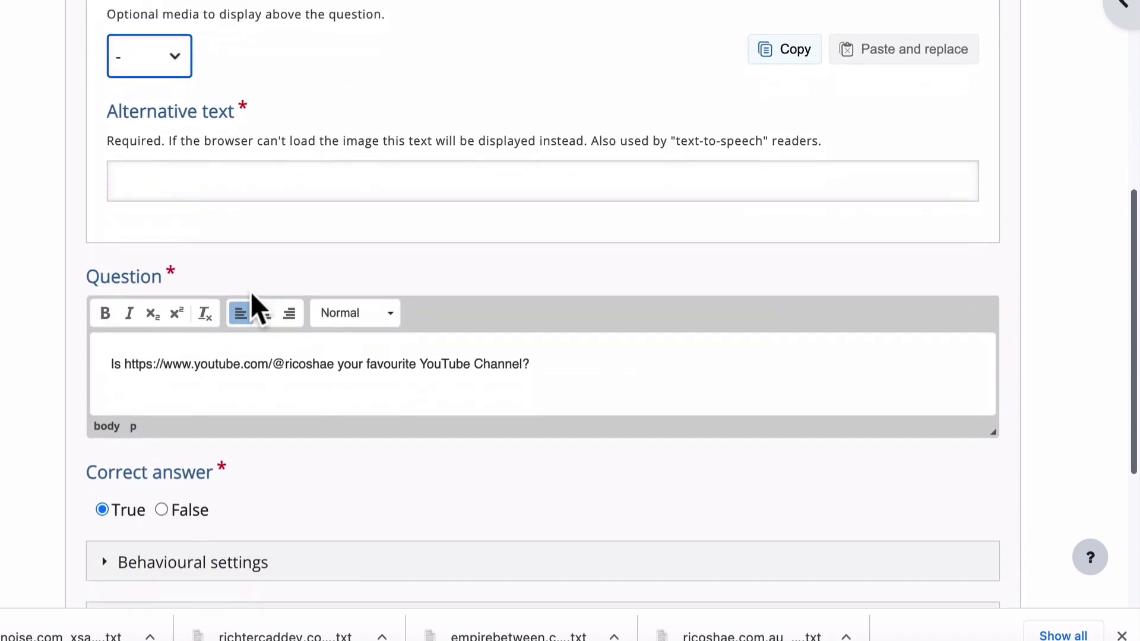
{"action": "scroll", "coordinate": [252, 297], "scroll_direction": "down", "scroll_amount": 2}
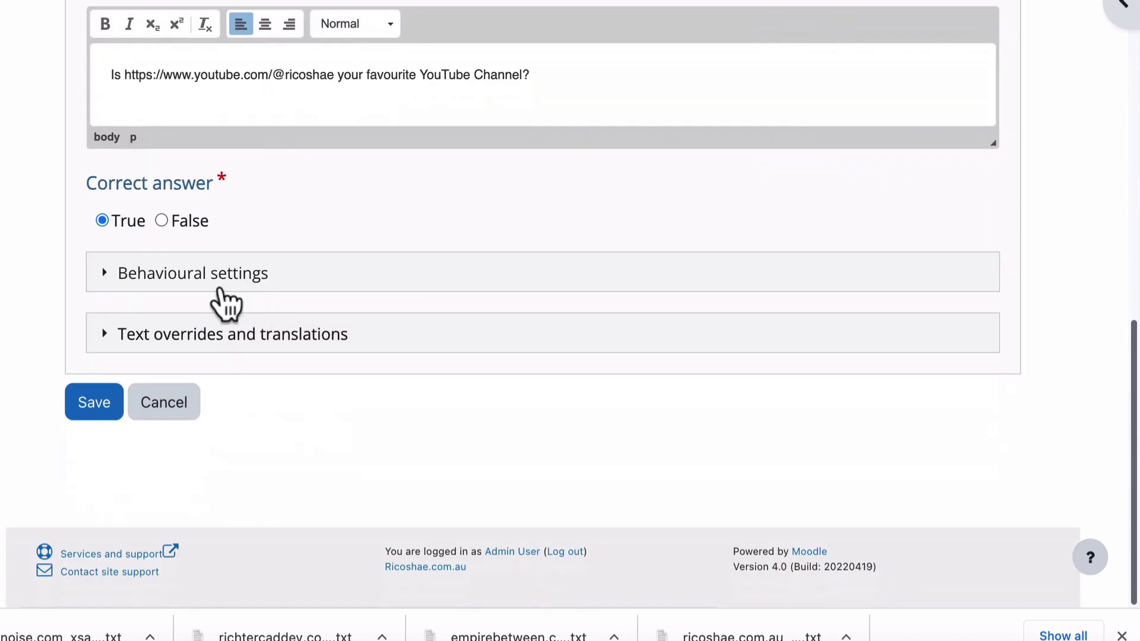
{"action": "left_click", "coordinate": [201, 274]}
{"action": "scroll", "coordinate": [201, 279], "scroll_direction": "down", "scroll_amount": 4}
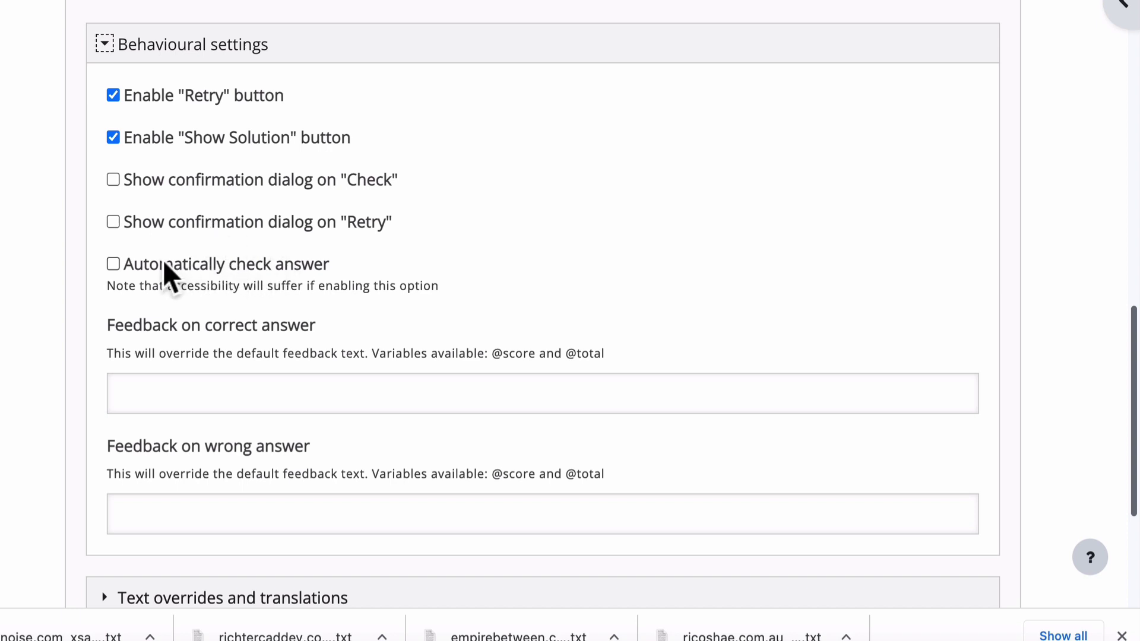
{"action": "scroll", "coordinate": [164, 263], "scroll_direction": "down", "scroll_amount": 3}
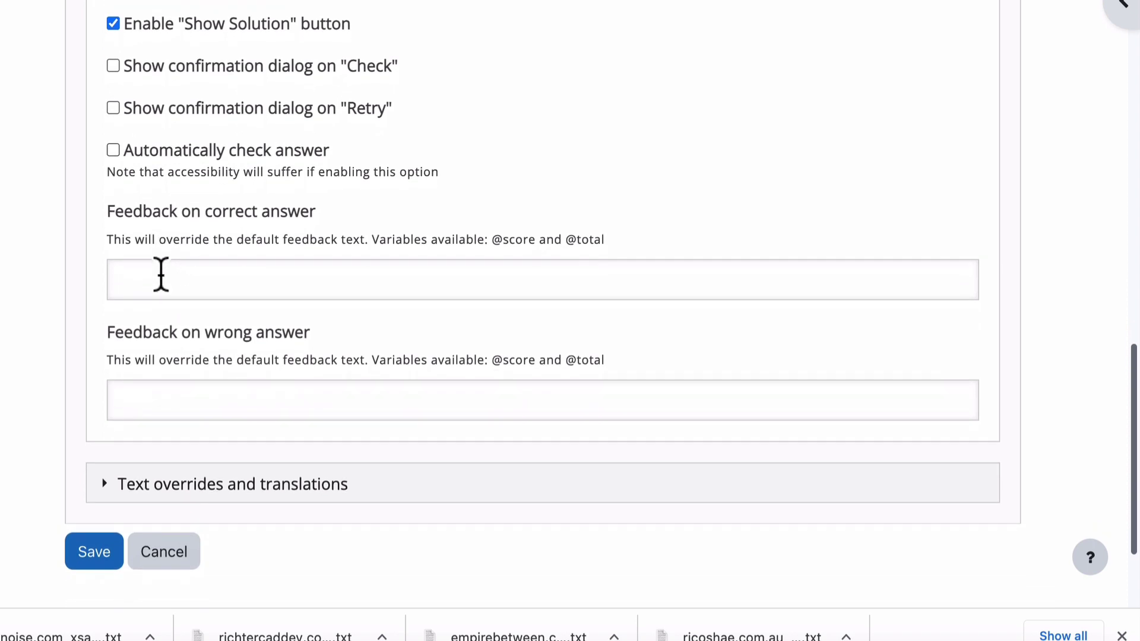
{"action": "scroll", "coordinate": [160, 274], "scroll_direction": "down", "scroll_amount": 3}
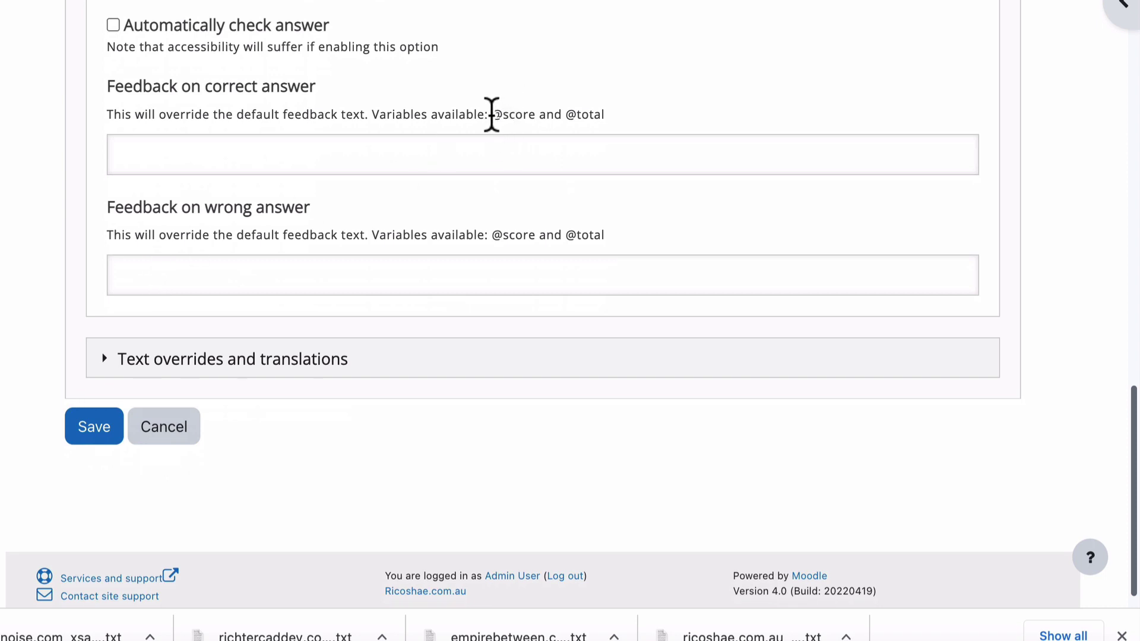
{"action": "left_click_drag", "start_coordinate": [491, 114], "coordinate": [605, 115]}
{"action": "left_click", "coordinate": [171, 274]}
{"action": "scroll", "coordinate": [169, 273], "scroll_direction": "up", "scroll_amount": 10}
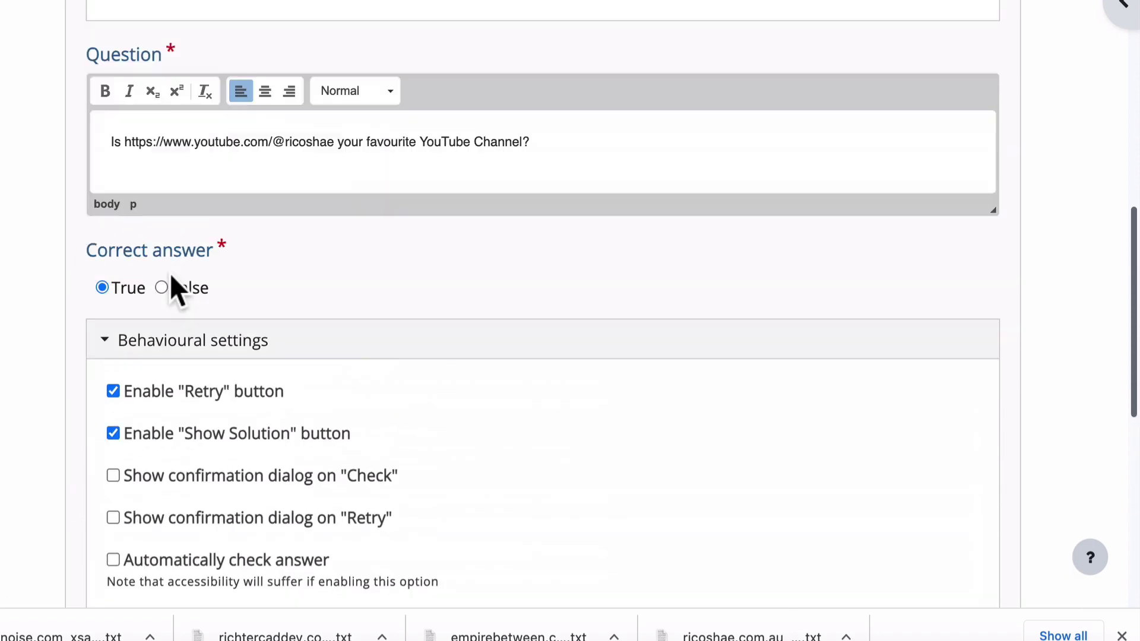
{"action": "scroll", "coordinate": [169, 273], "scroll_direction": "up", "scroll_amount": 10}
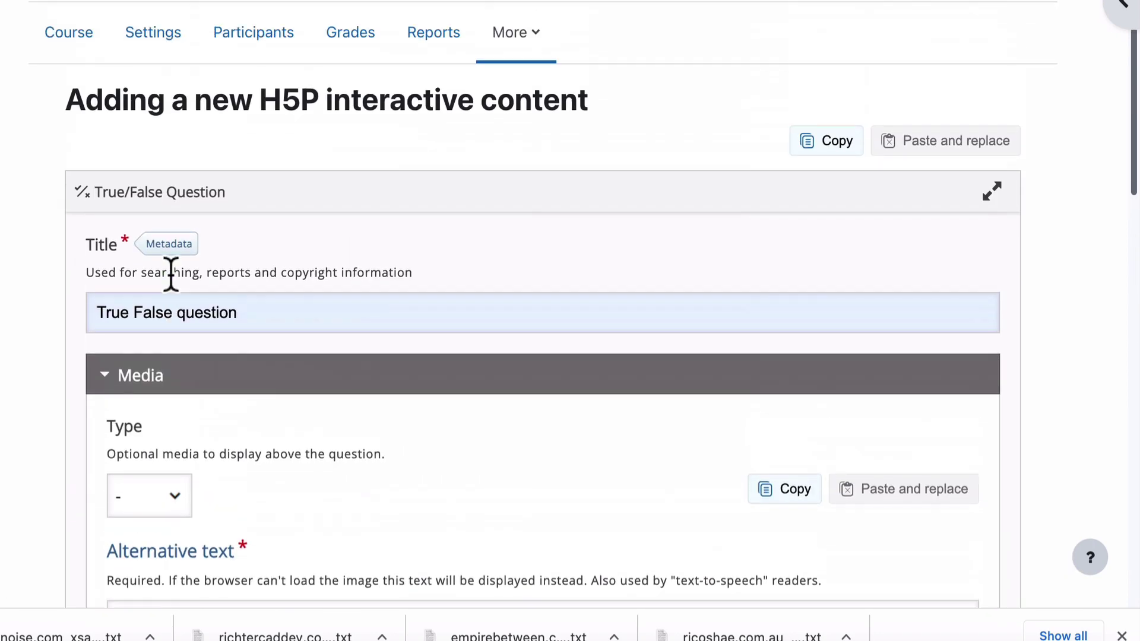
{"action": "scroll", "coordinate": [171, 275], "scroll_direction": "down", "scroll_amount": 3}
{"action": "scroll", "coordinate": [171, 274], "scroll_direction": "up", "scroll_amount": 3}
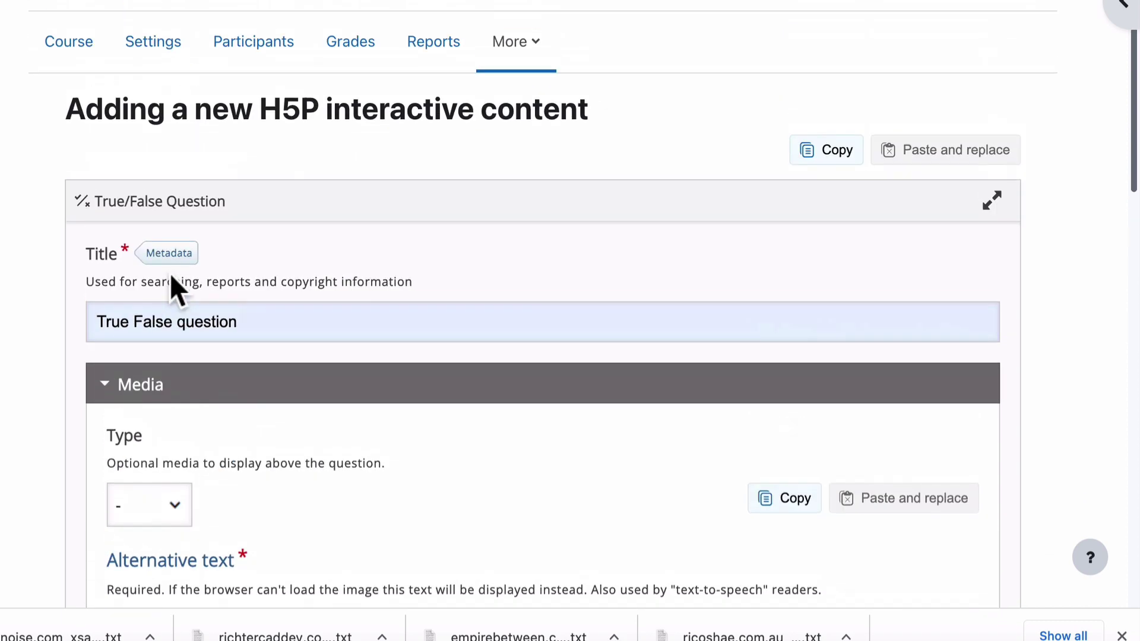
{"action": "scroll", "coordinate": [169, 273], "scroll_direction": "down", "scroll_amount": 15}
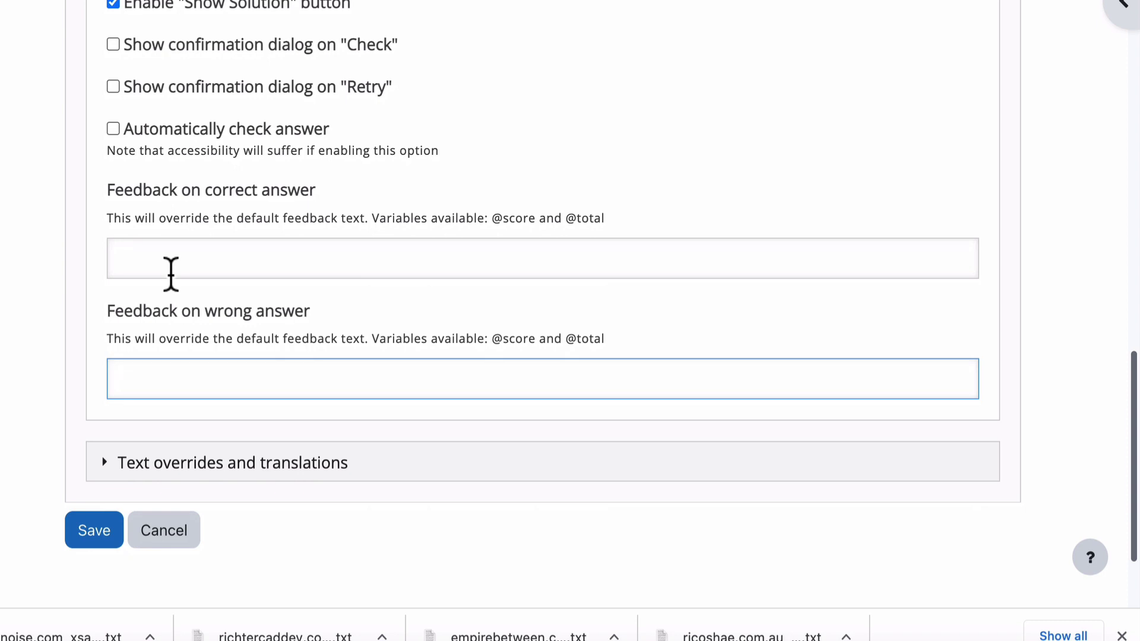
{"action": "scroll", "coordinate": [171, 274], "scroll_direction": "down", "scroll_amount": 3}
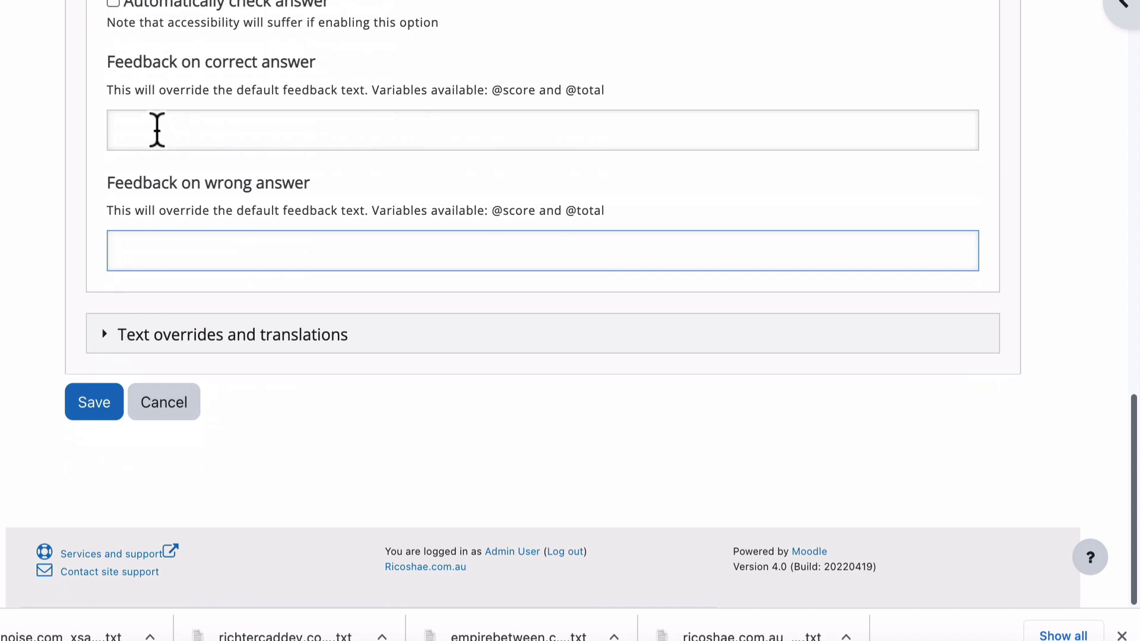
Set correct feedback to 'That is the correct answer' and wrong feedback to 'Sorry - incorrect.'.
{"action": "left_click", "coordinate": [157, 129]}
{"action": "type", "text": "Correct"}
{"action": "key", "text": "BackSpace"}
{"action": "key", "text": "BackSpace"}
{"action": "key", "text": "BackSpace"}
{"action": "key", "text": "BackSpace"}
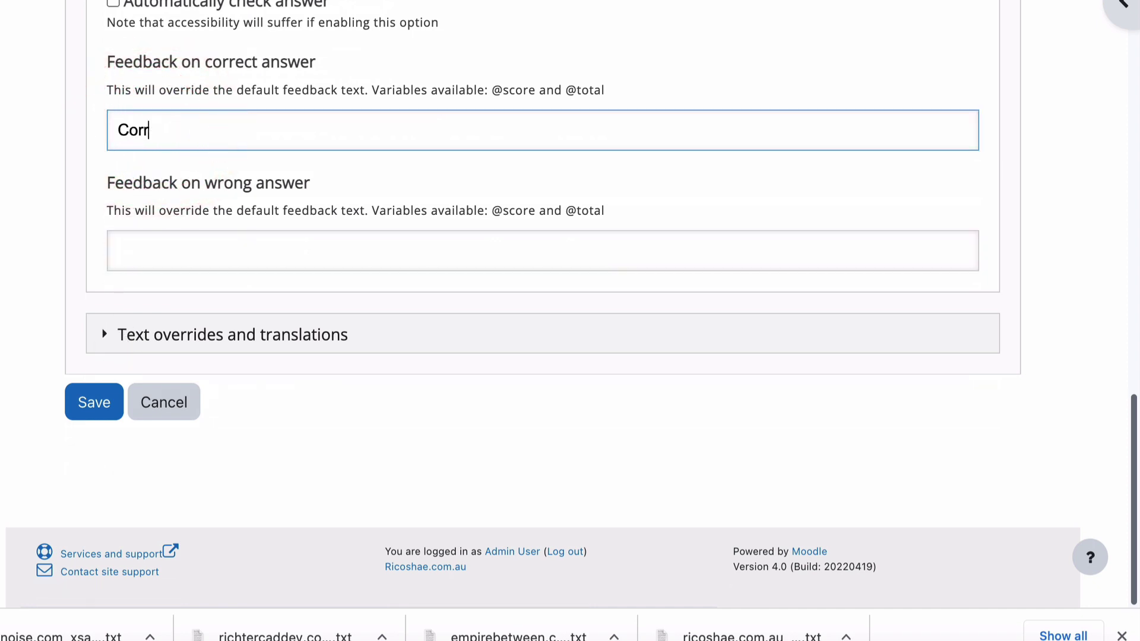
{"action": "key", "text": "BackSpace"}
{"action": "key", "text": "BackSpace"}
{"action": "key", "text": "BackSpace"}
{"action": "key", "text": "BackSpace"}
{"action": "type", "text": "That is the correct answ"}
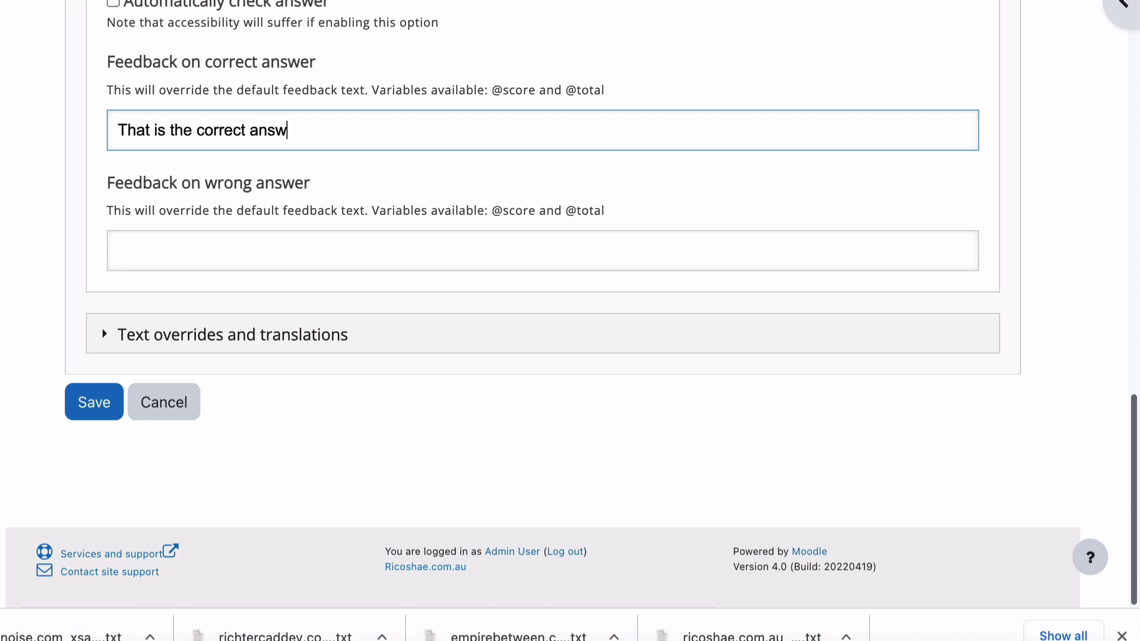
{"action": "type", "text": "er"}
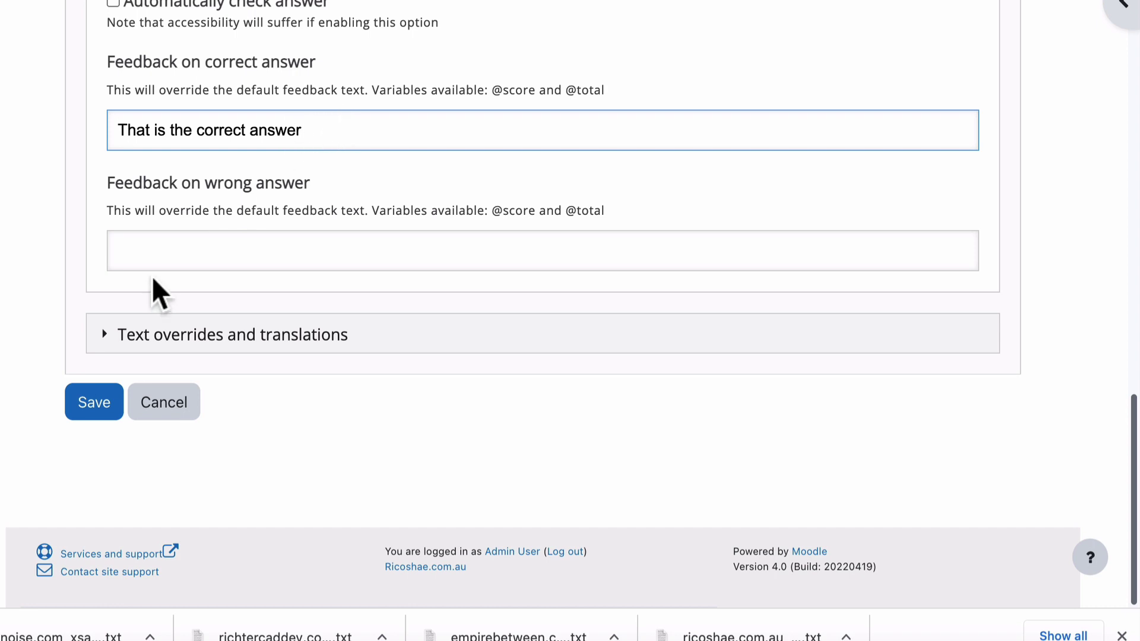
{"action": "left_click", "coordinate": [152, 254]}
{"action": "type", "text": "Sorry "}
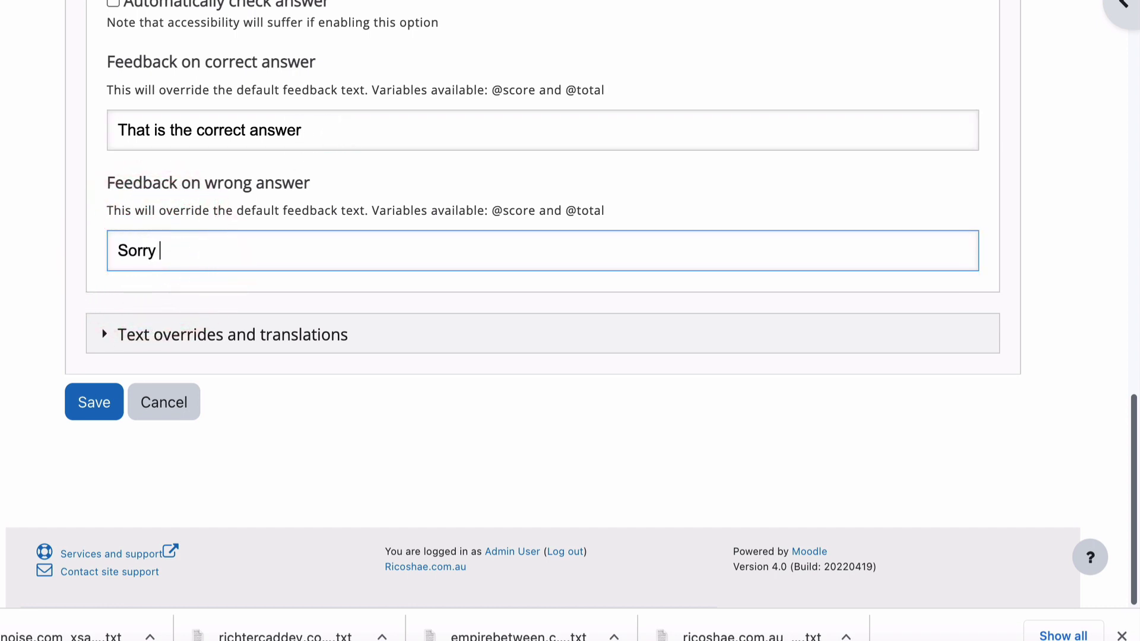
{"action": "type", "text": "- incorrect."}
Expand Text overrides and translations and its True/False Question answer-label texts.
{"action": "left_click", "coordinate": [189, 333]}
{"action": "scroll", "coordinate": [196, 353], "scroll_direction": "down", "scroll_amount": 1}
{"action": "scroll", "coordinate": [196, 354], "scroll_direction": "down", "scroll_amount": 2}
{"action": "left_click", "coordinate": [196, 279]}
{"action": "left_click", "coordinate": [178, 341]}
Scroll through the default labels, expanding the Finish ? confirmation texts, down to Save.
{"action": "scroll", "coordinate": [178, 349], "scroll_direction": "down", "scroll_amount": 5}
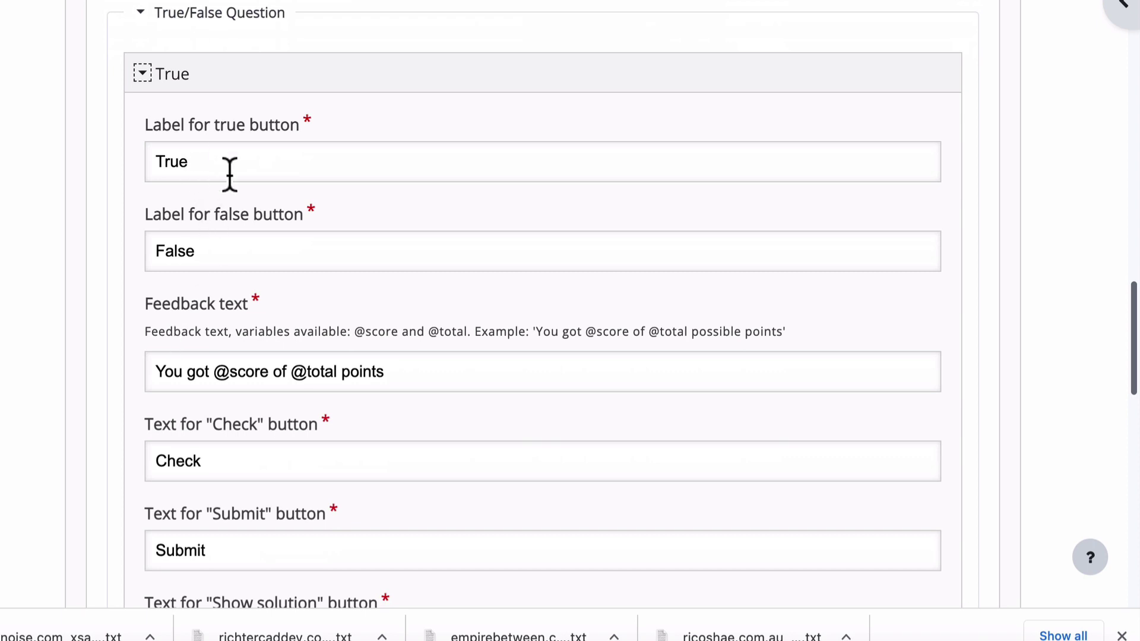
{"action": "scroll", "coordinate": [229, 176], "scroll_direction": "down", "scroll_amount": 1}
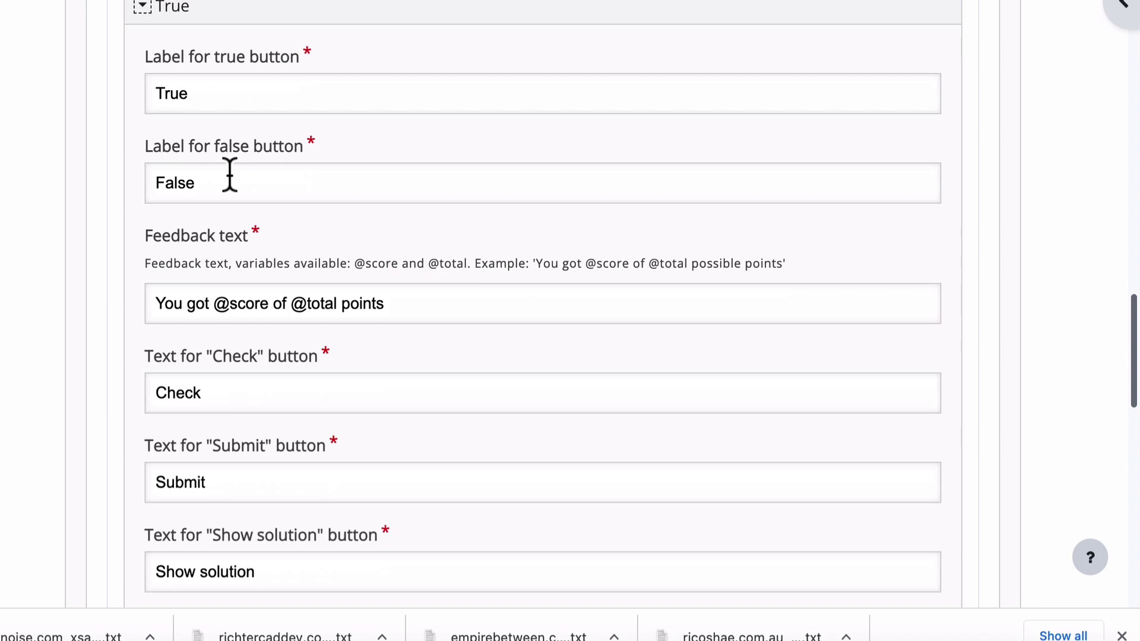
{"action": "scroll", "coordinate": [229, 174], "scroll_direction": "down", "scroll_amount": 4}
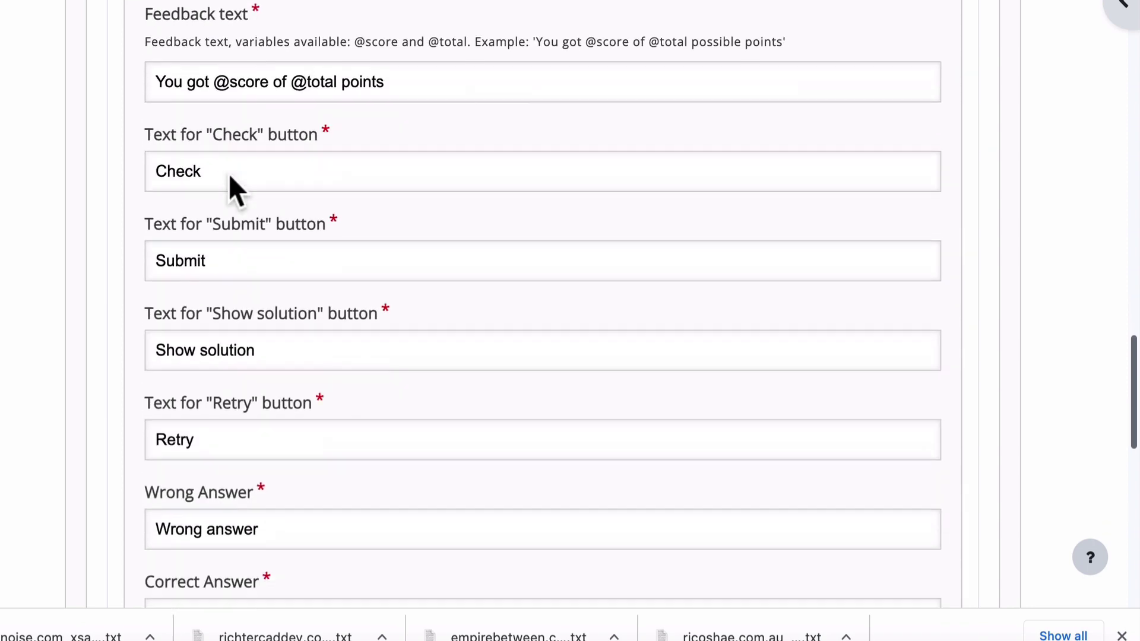
{"action": "scroll", "coordinate": [226, 156], "scroll_direction": "down", "scroll_amount": 10}
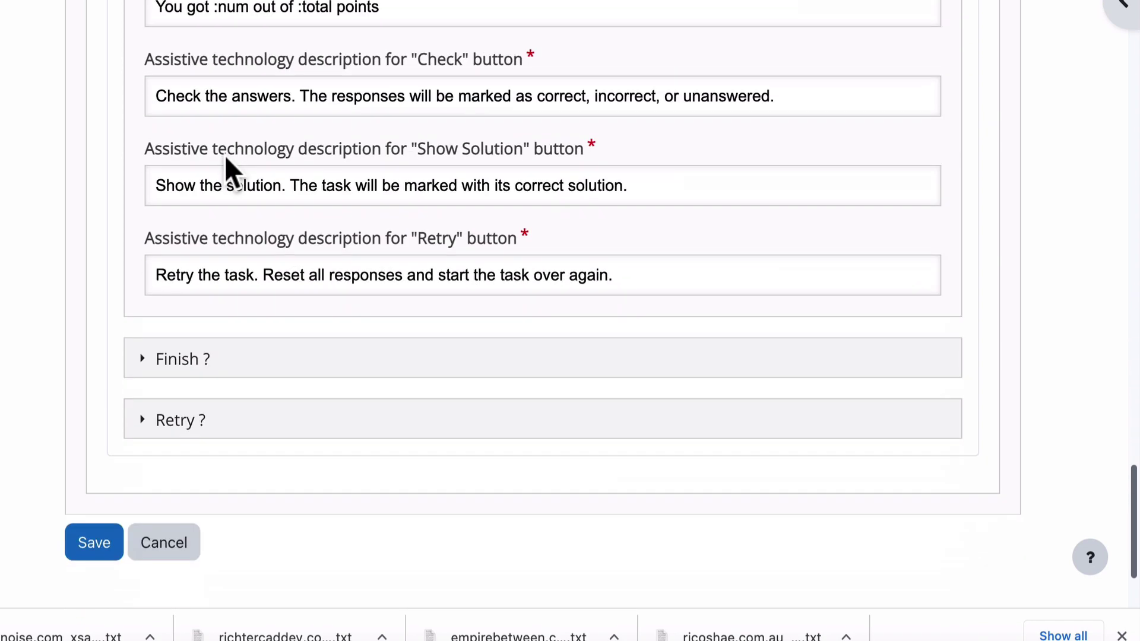
{"action": "left_click", "coordinate": [173, 359]}
{"action": "scroll", "coordinate": [181, 374], "scroll_direction": "down", "scroll_amount": 3}
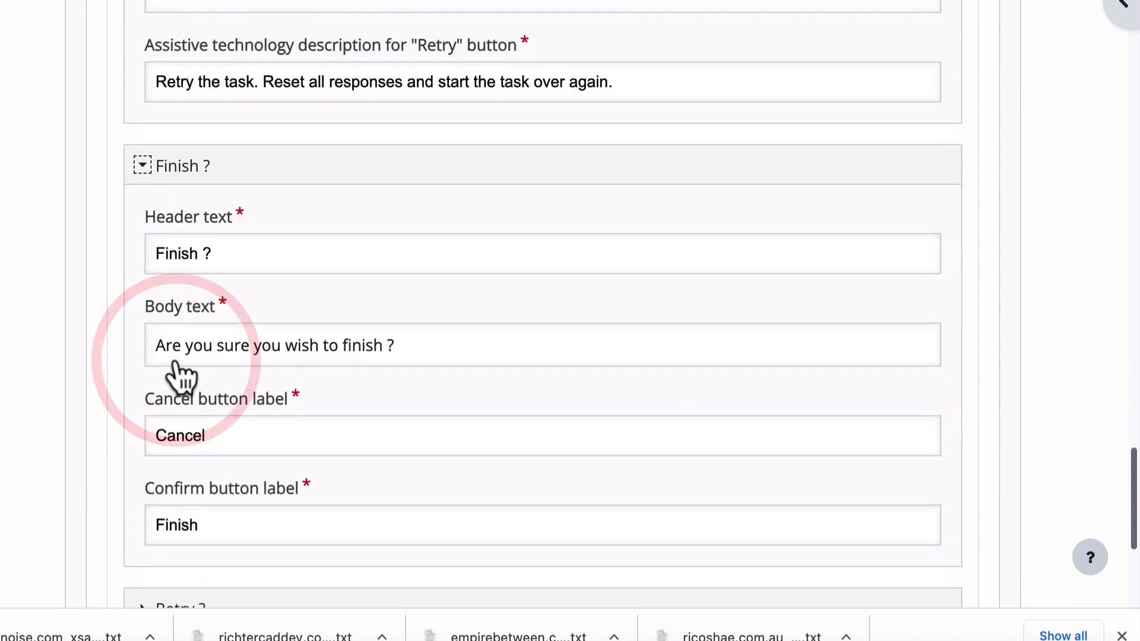
{"action": "scroll", "coordinate": [178, 370], "scroll_direction": "down", "scroll_amount": 2}
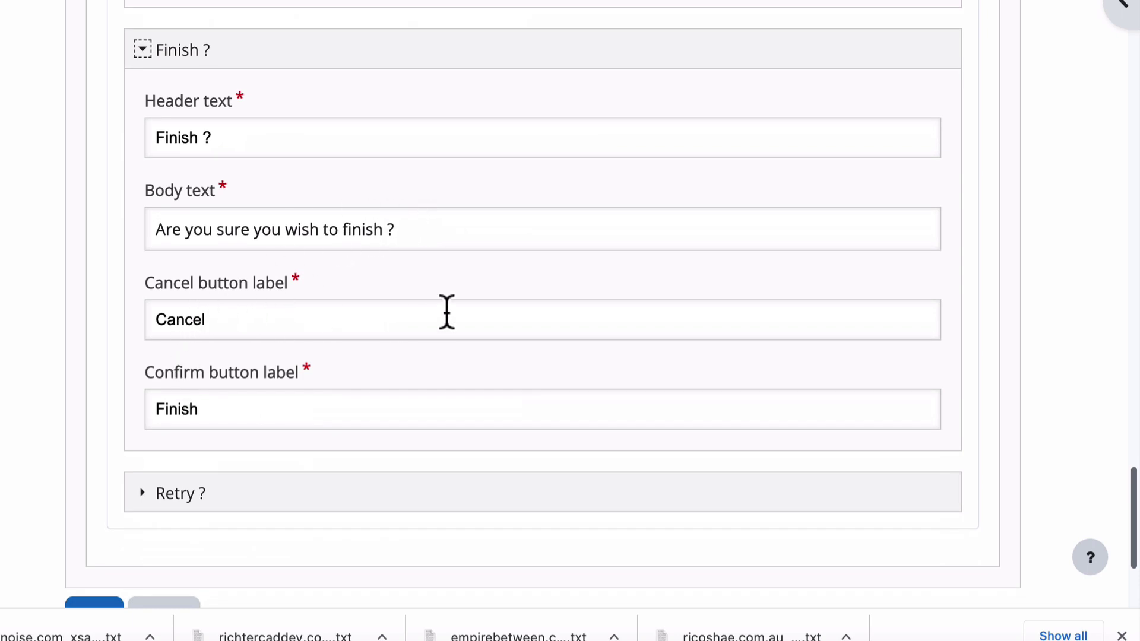
{"action": "scroll", "coordinate": [446, 313], "scroll_direction": "down", "scroll_amount": 4}
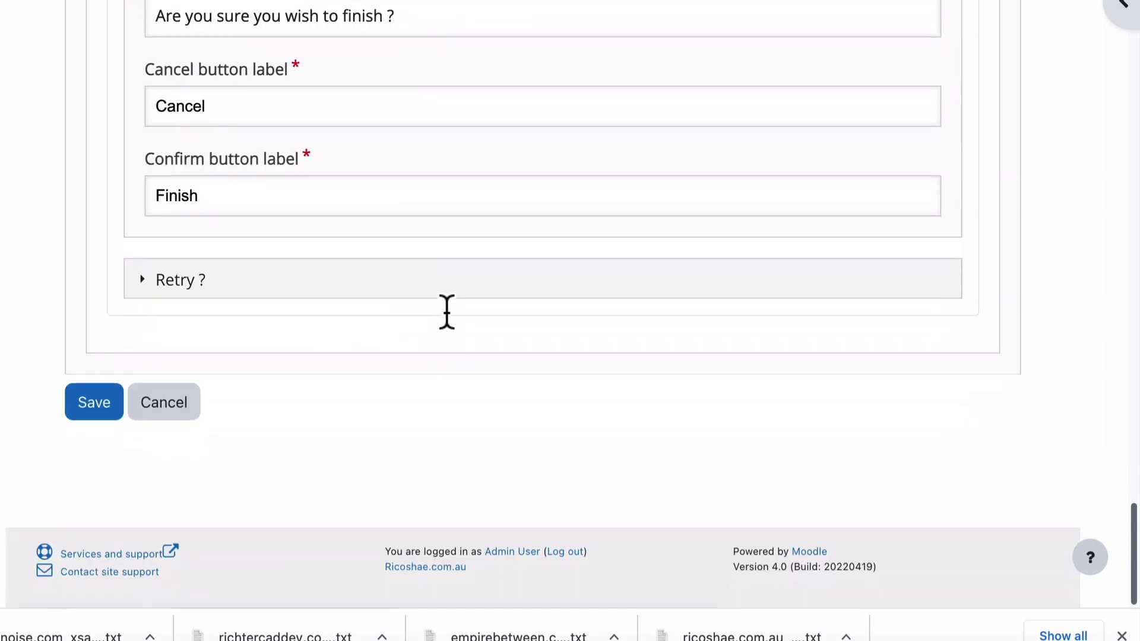
Save the question and answer False, getting 'Sorry - incorrect.'.
{"action": "left_click", "coordinate": [91, 399]}
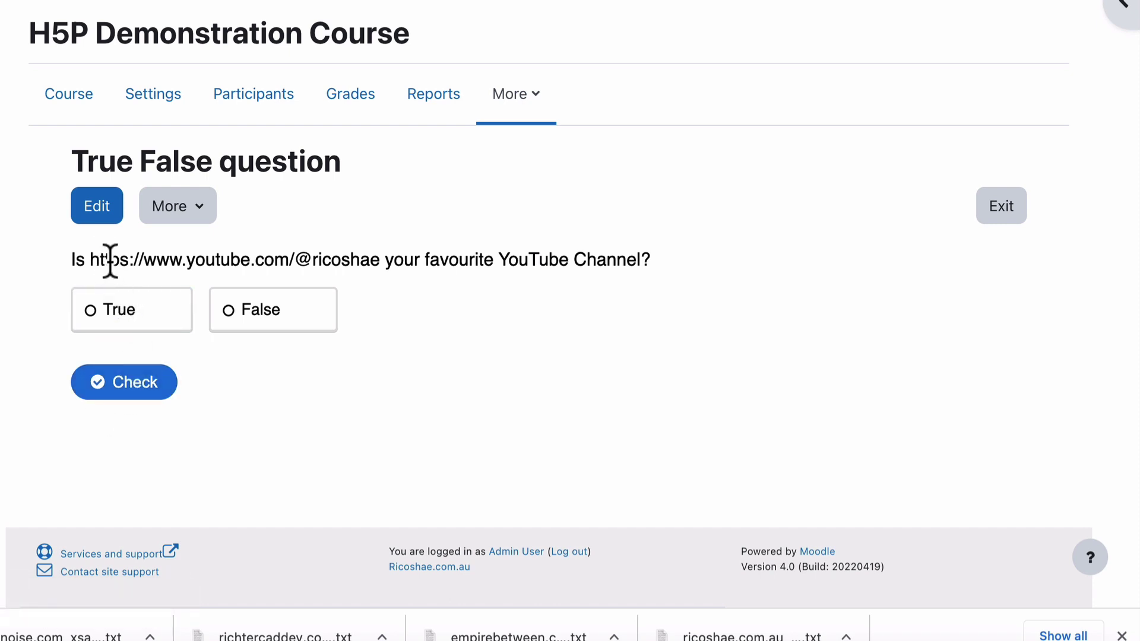
{"action": "left_click", "coordinate": [116, 311]}
{"action": "left_click", "coordinate": [262, 319]}
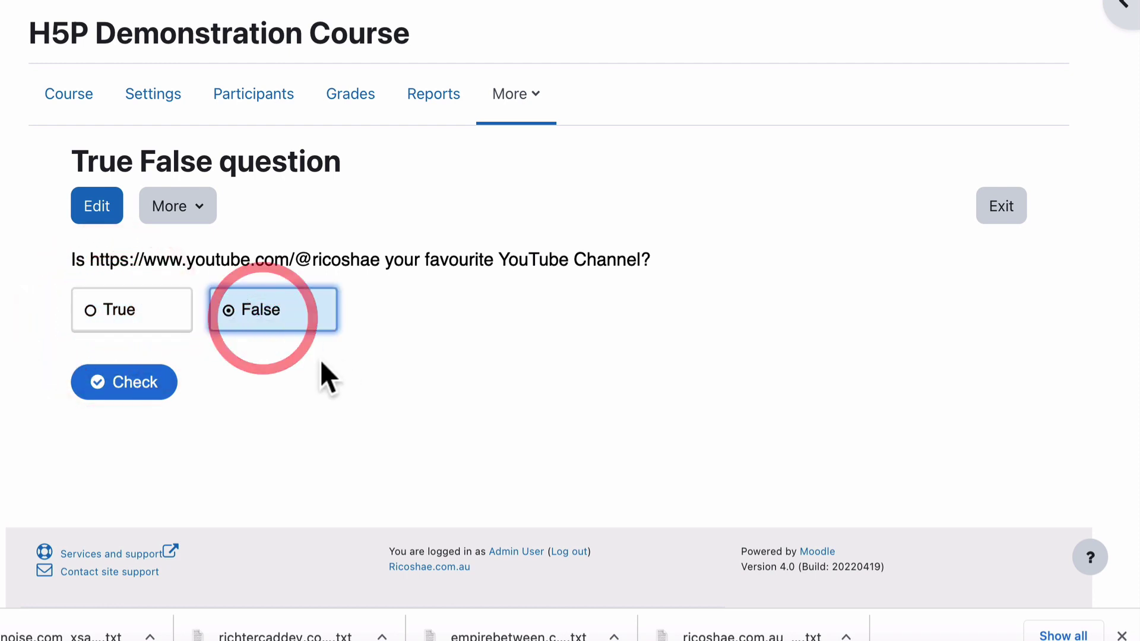
{"action": "left_click", "coordinate": [156, 384]}
{"action": "scroll", "coordinate": [152, 376], "scroll_direction": "down", "scroll_amount": 1}
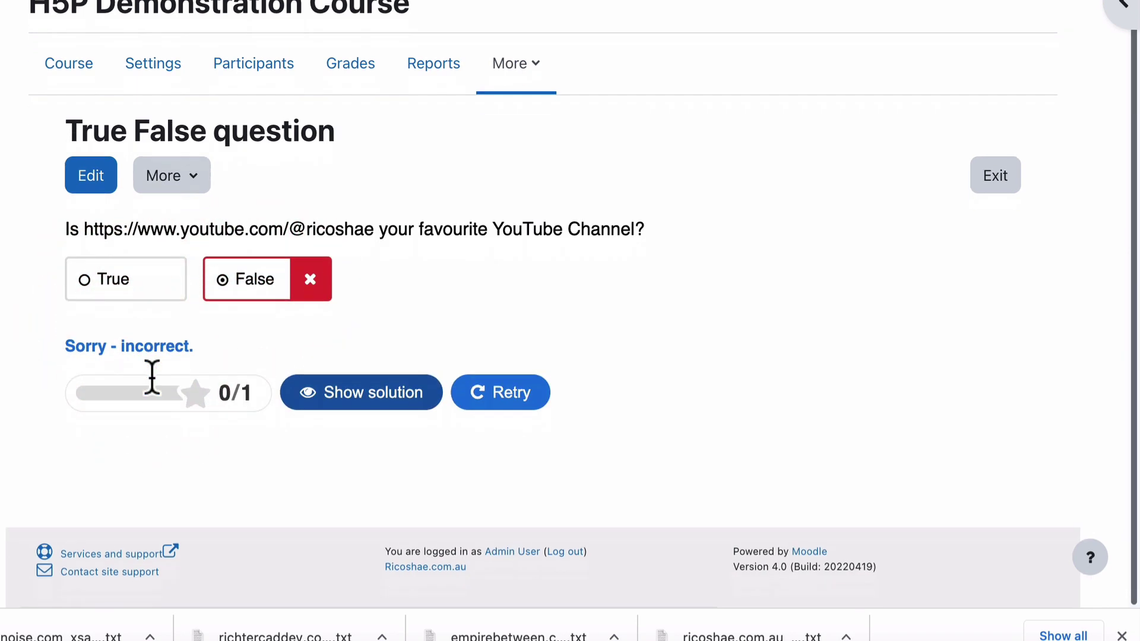
{"action": "left_click_drag", "start_coordinate": [193, 350], "coordinate": [45, 351]}
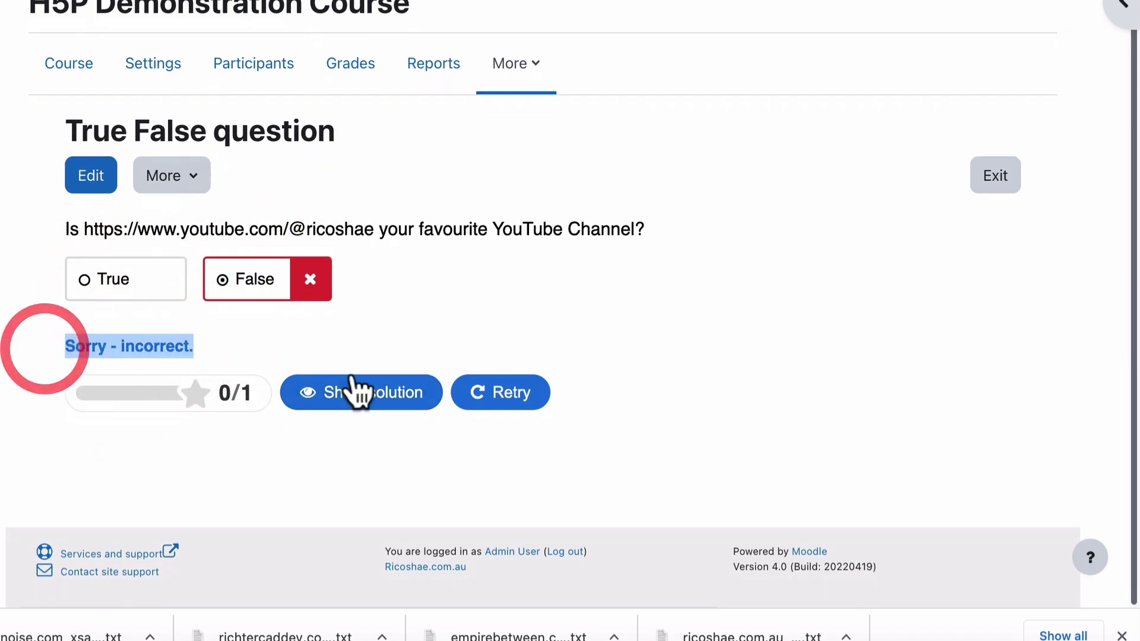
Retry and answer True, getting 'That is the correct answer' and a 1/1 score.
{"action": "left_click", "coordinate": [500, 396]}
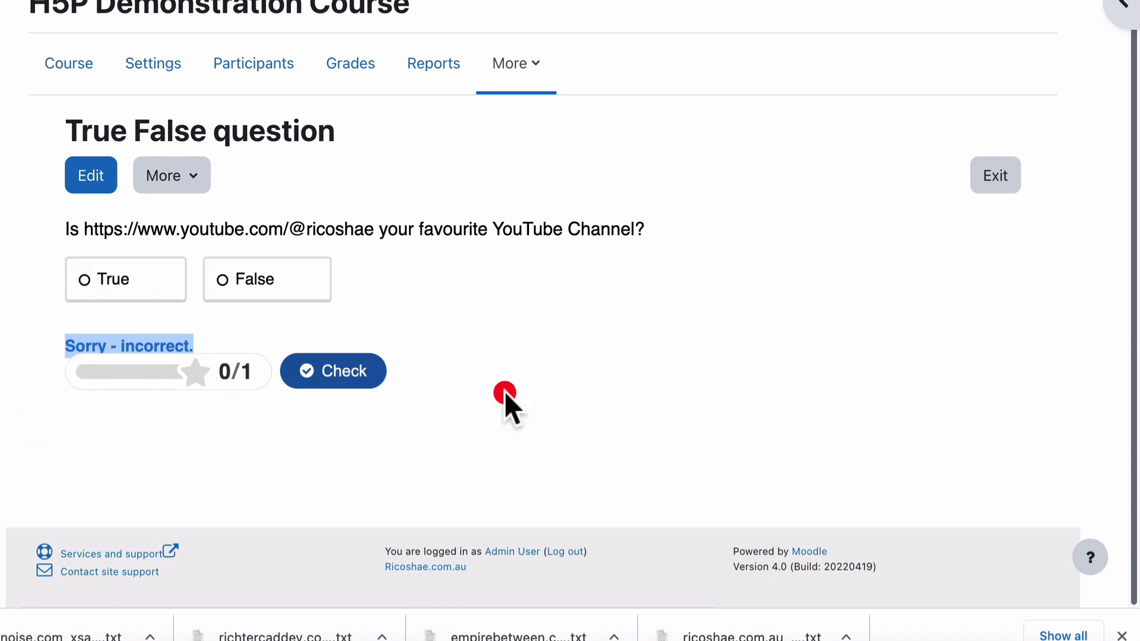
{"action": "left_click", "coordinate": [119, 286]}
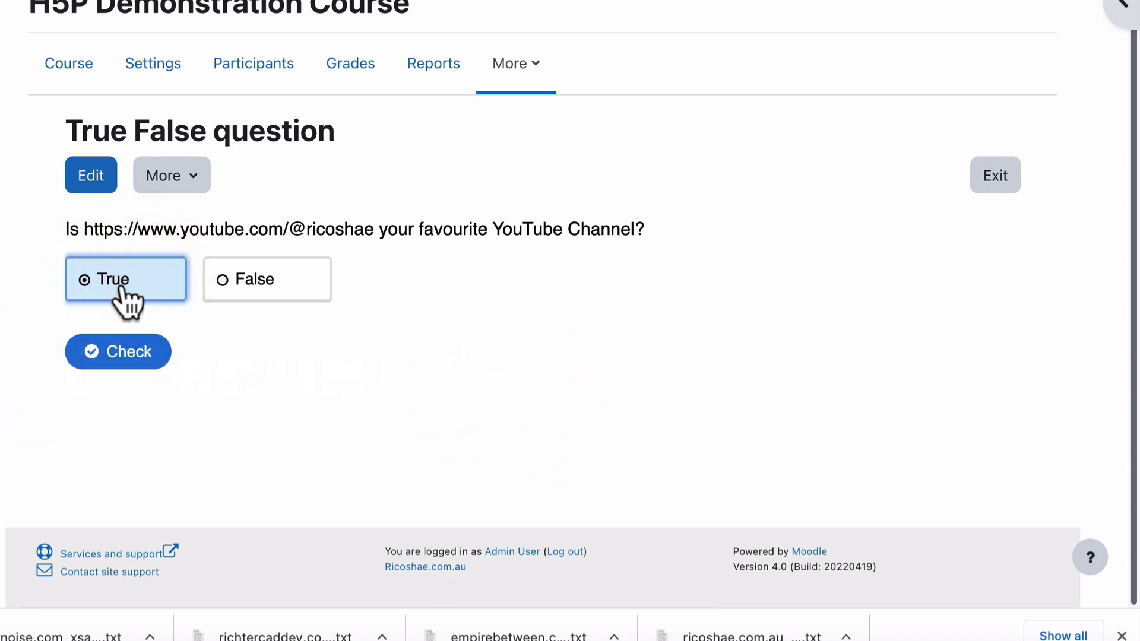
{"action": "left_click", "coordinate": [123, 354]}
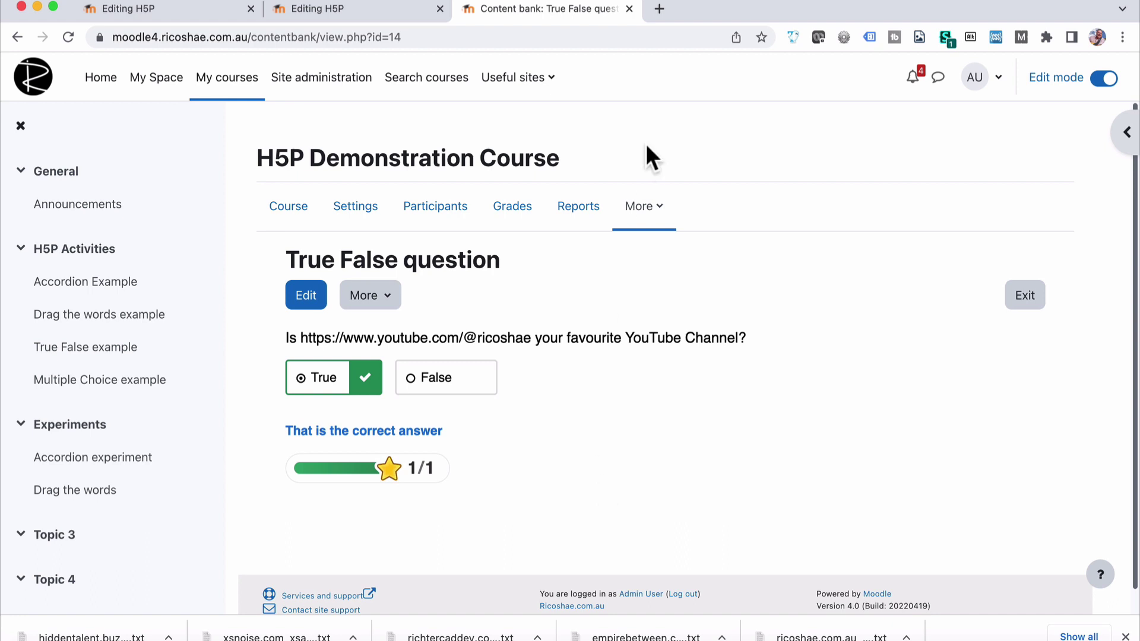
Close the content bank and return to the H5P activity editing form.
{"action": "left_click", "coordinate": [629, 9]}
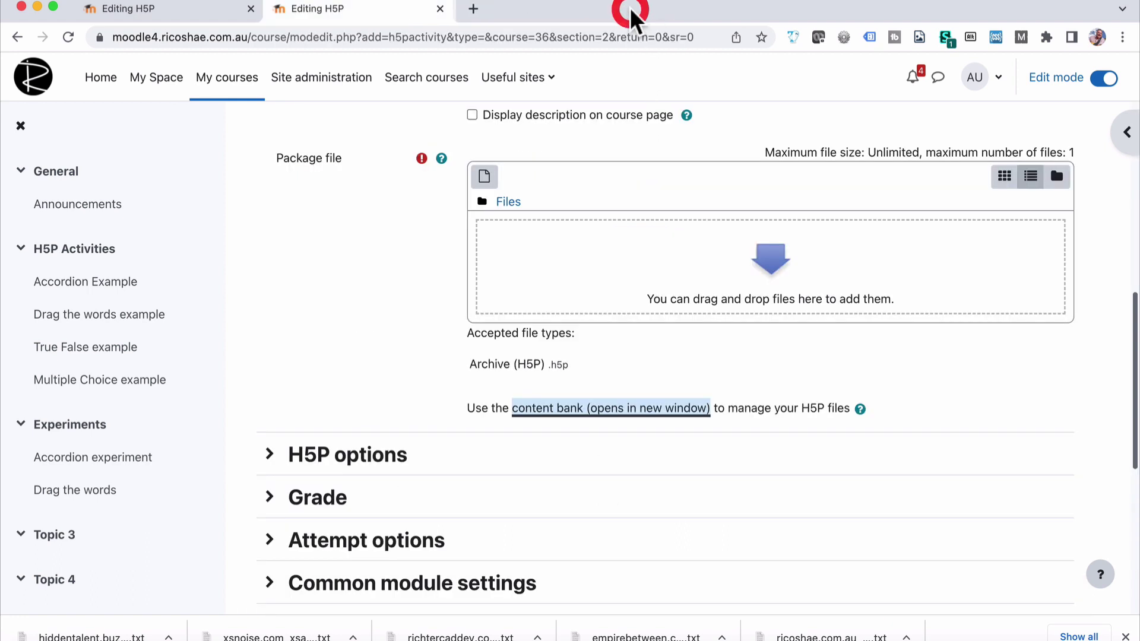
{"action": "left_click", "coordinate": [408, 13]}
{"action": "scroll", "coordinate": [492, 265], "scroll_direction": "up", "scroll_amount": 2}
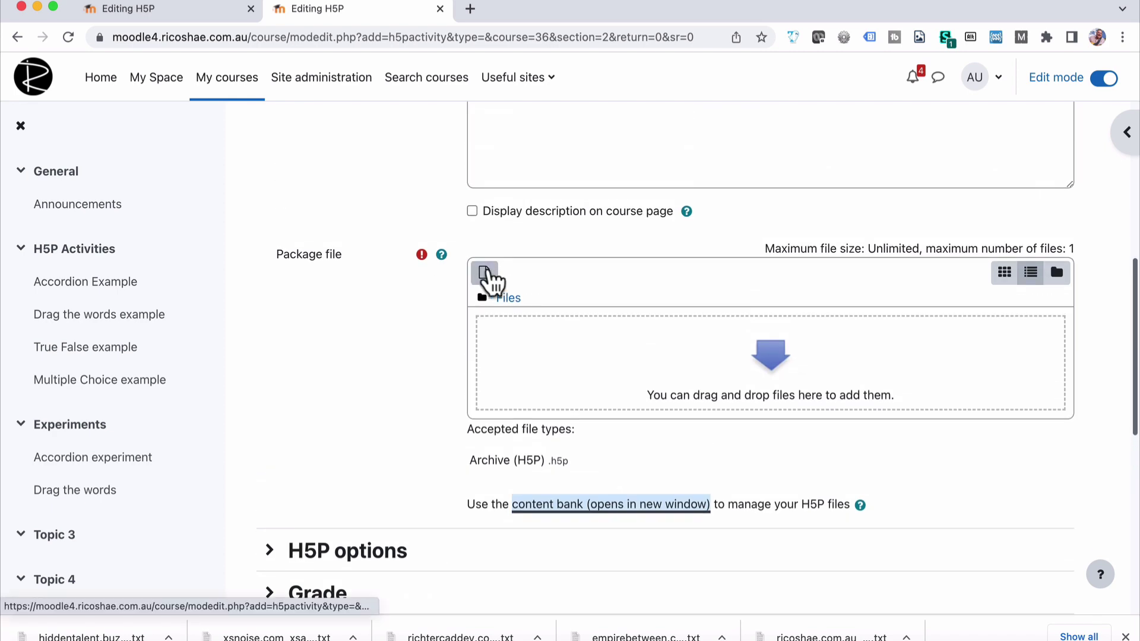
{"action": "scroll", "coordinate": [490, 279], "scroll_direction": "up", "scroll_amount": 7}
{"action": "scroll", "coordinate": [491, 272], "scroll_direction": "down", "scroll_amount": 2}
{"action": "scroll", "coordinate": [311, 406], "scroll_direction": "down", "scroll_amount": 5}
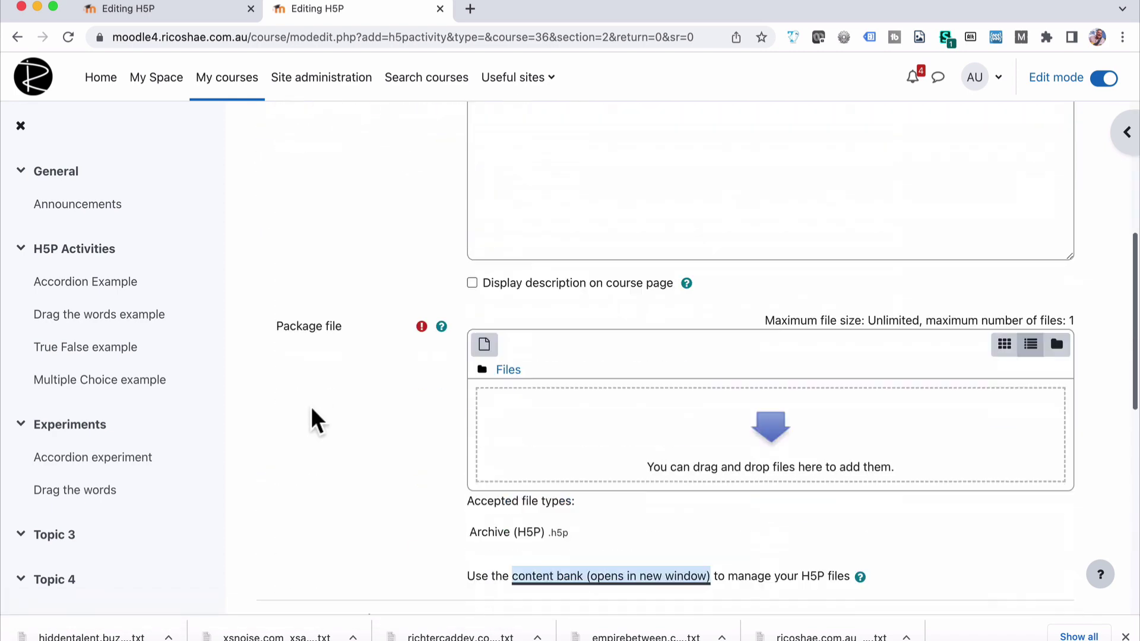
Attach the newest True False question as the package file and save and display the activity.
{"action": "left_click", "coordinate": [485, 311]}
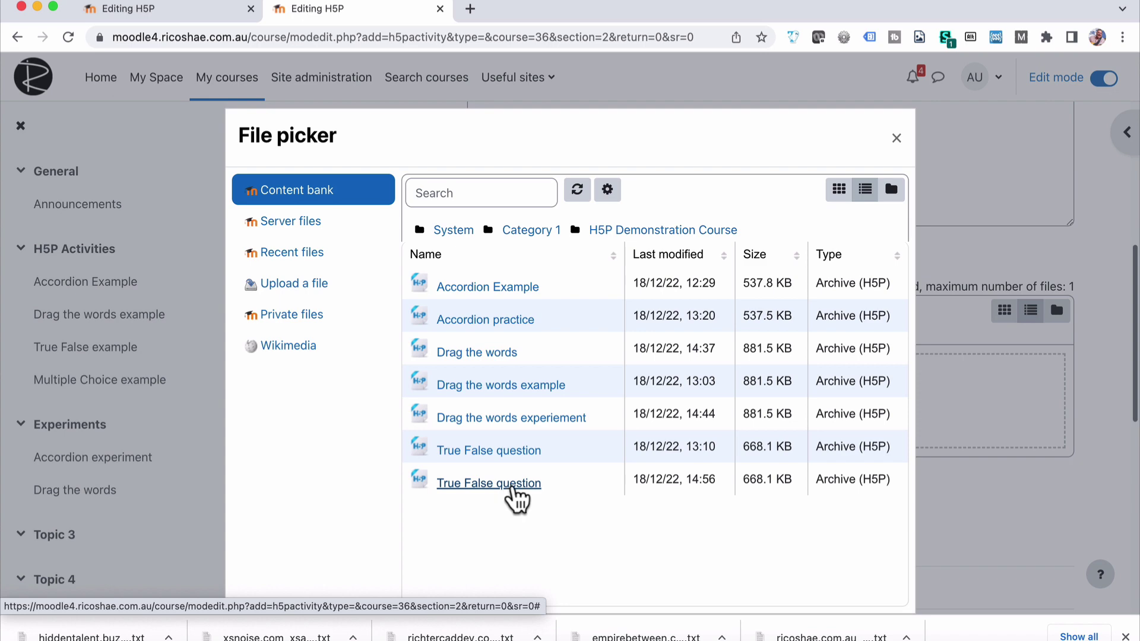
{"action": "left_click", "coordinate": [512, 498]}
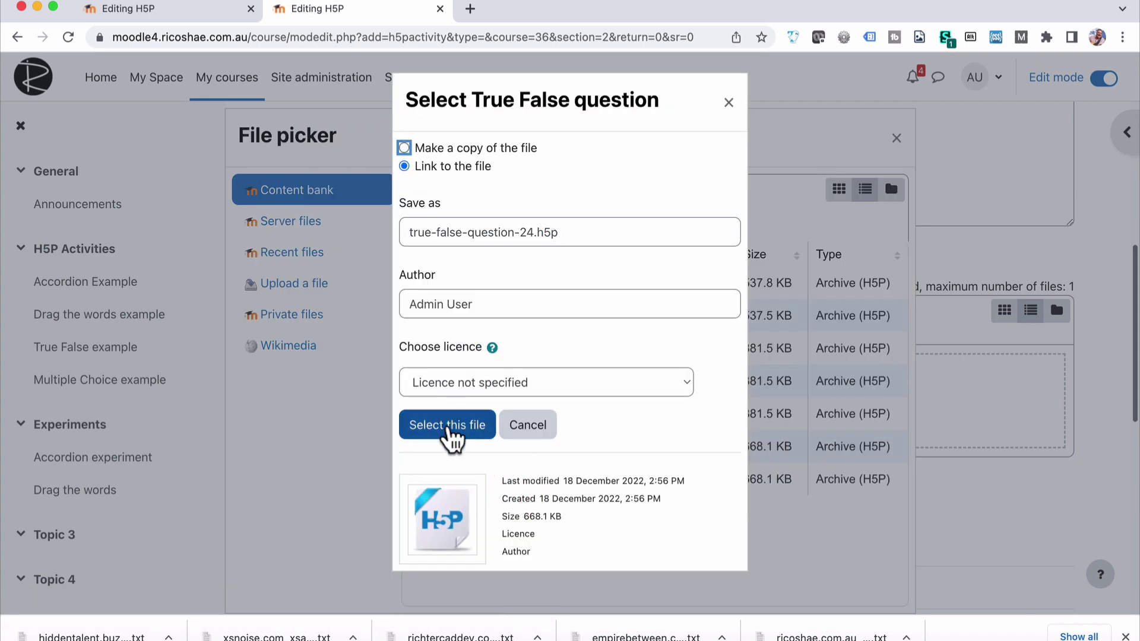
{"action": "left_click", "coordinate": [449, 426]}
{"action": "scroll", "coordinate": [535, 440], "scroll_direction": "down", "scroll_amount": 10}
{"action": "left_click", "coordinate": [653, 446]}
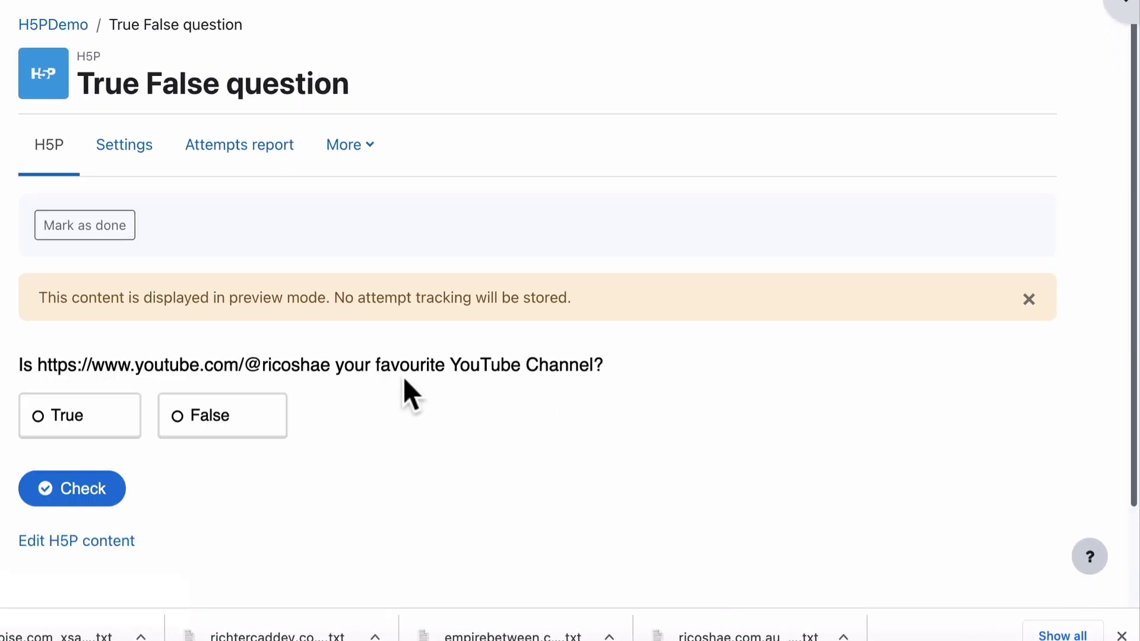
Answer True in the activity and check it, getting 'That is the correct answer' with 1/1.
{"action": "scroll", "coordinate": [403, 376], "scroll_direction": "down", "scroll_amount": 2}
{"action": "scroll", "coordinate": [69, 254], "scroll_direction": "up", "scroll_amount": 2}
{"action": "scroll", "coordinate": [70, 254], "scroll_direction": "up", "scroll_amount": 1}
{"action": "scroll", "coordinate": [70, 254], "scroll_direction": "down", "scroll_amount": 2}
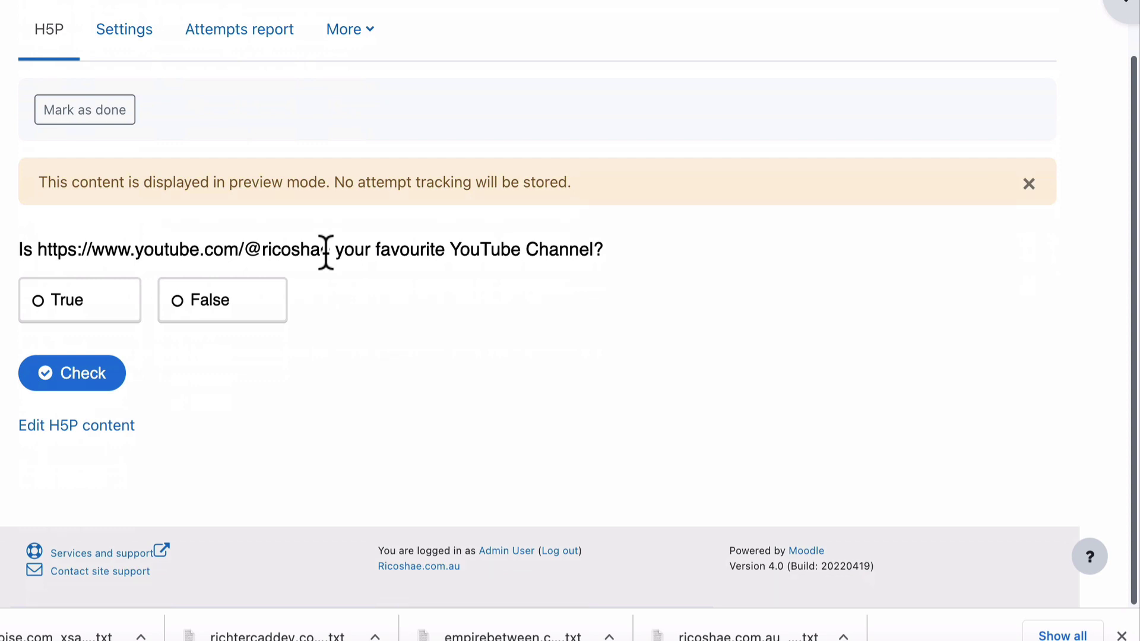
{"action": "left_click", "coordinate": [66, 308]}
{"action": "left_click", "coordinate": [76, 371]}
{"action": "scroll", "coordinate": [506, 420], "scroll_direction": "down", "scroll_amount": 1}
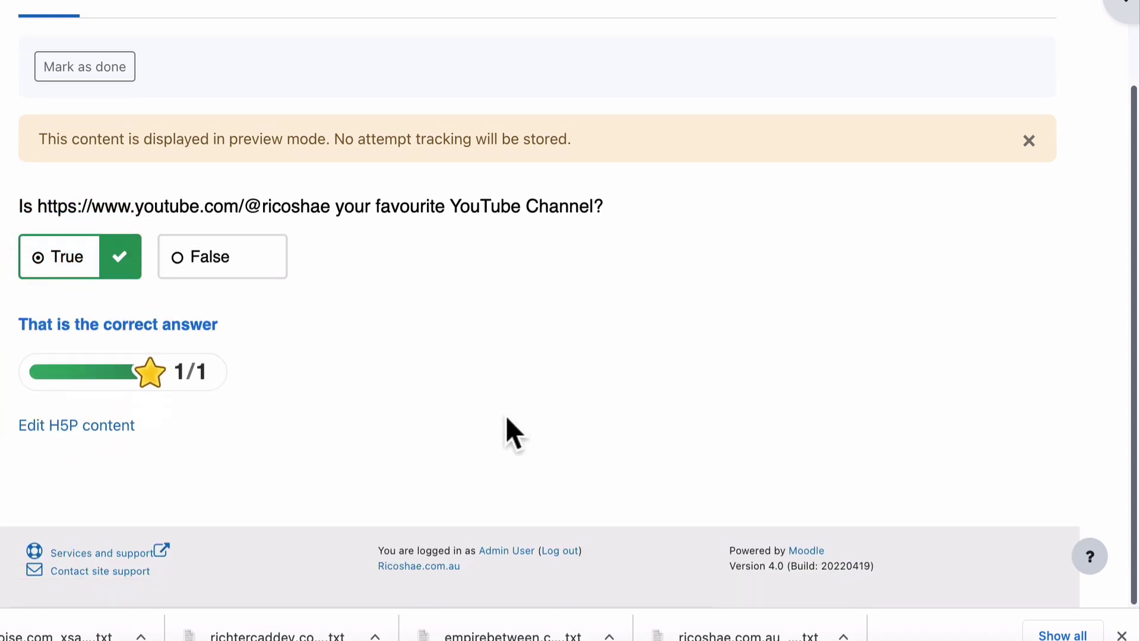
{"action": "scroll", "coordinate": [506, 419], "scroll_direction": "up", "scroll_amount": 3}
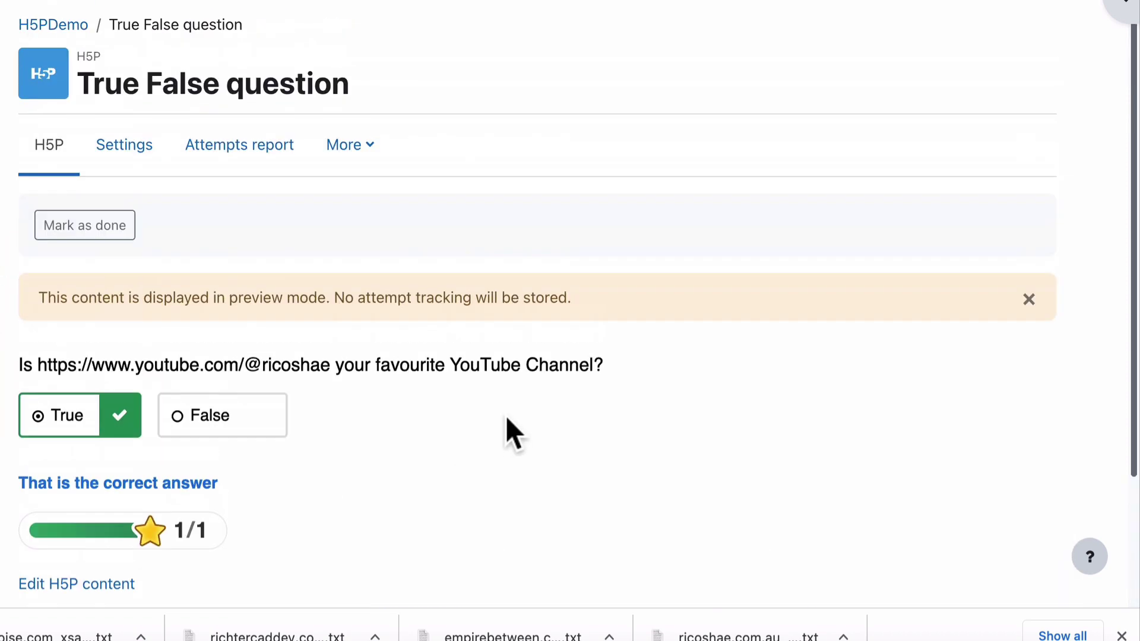